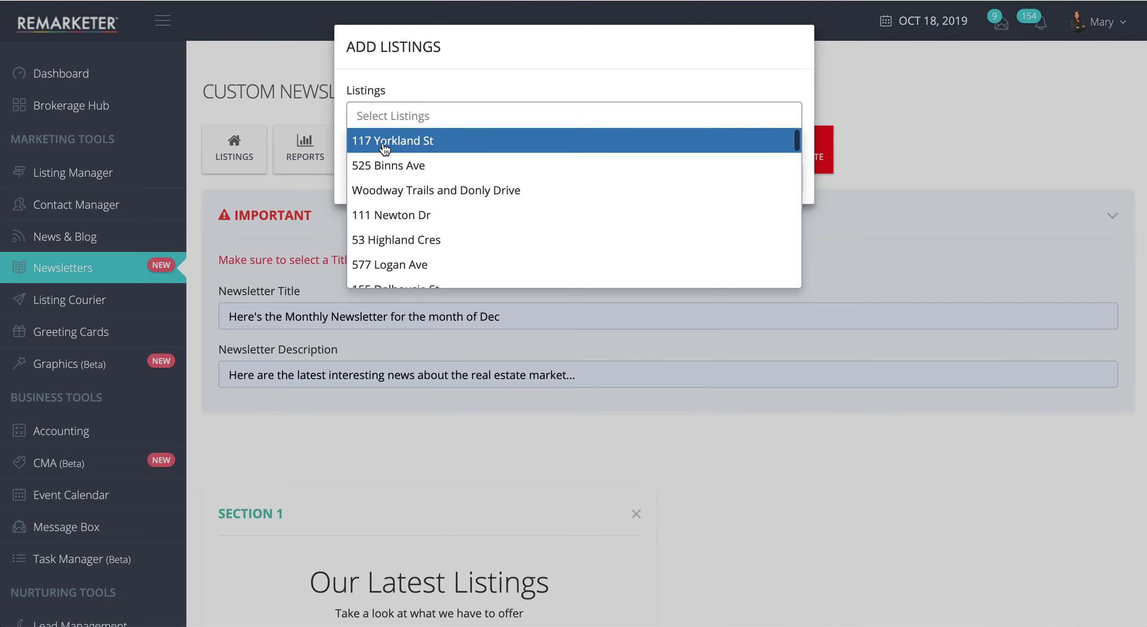
{"action": "left_click", "coordinate": [384, 142]}
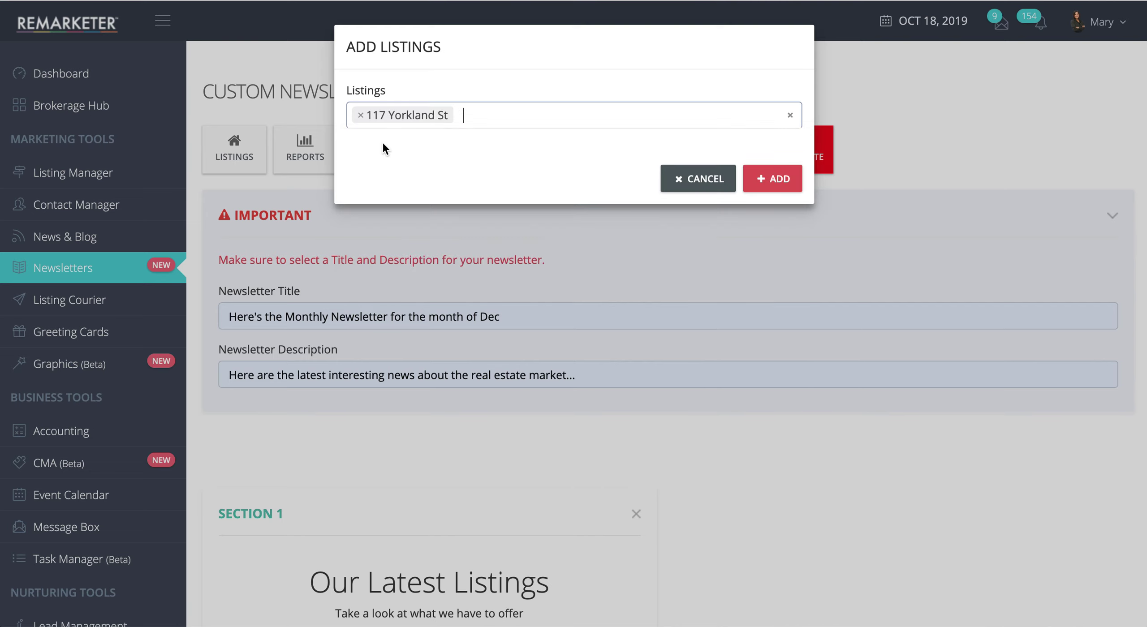
{"action": "left_click", "coordinate": [481, 115]}
{"action": "left_click", "coordinate": [378, 166]}
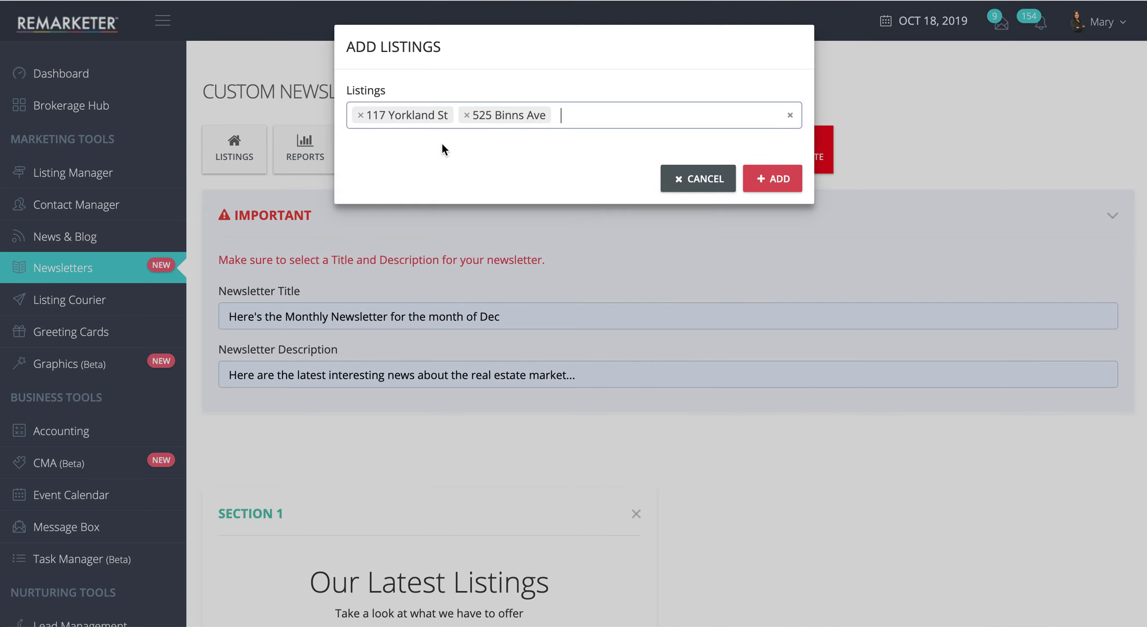
{"action": "left_click", "coordinate": [568, 121]}
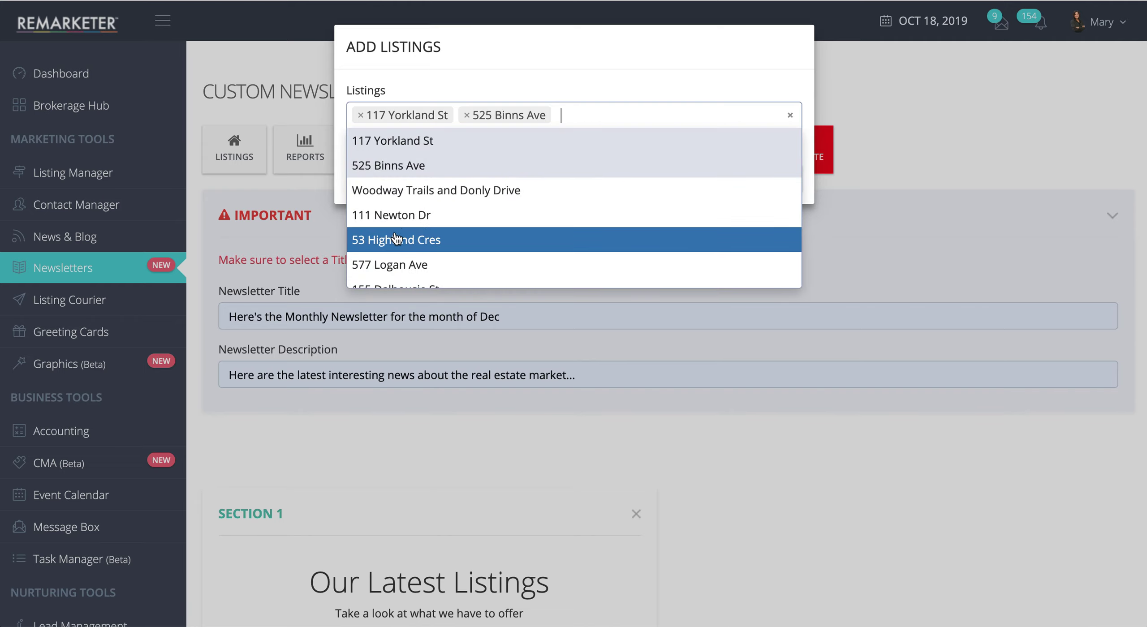
{"action": "left_click", "coordinate": [395, 221]}
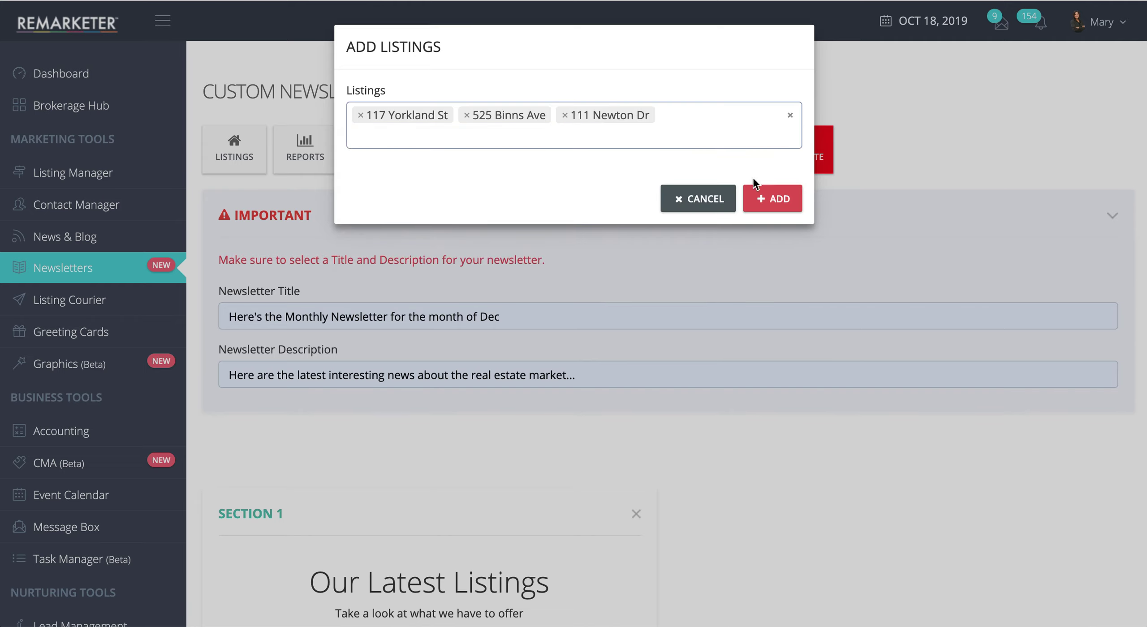
{"action": "left_click", "coordinate": [777, 197]}
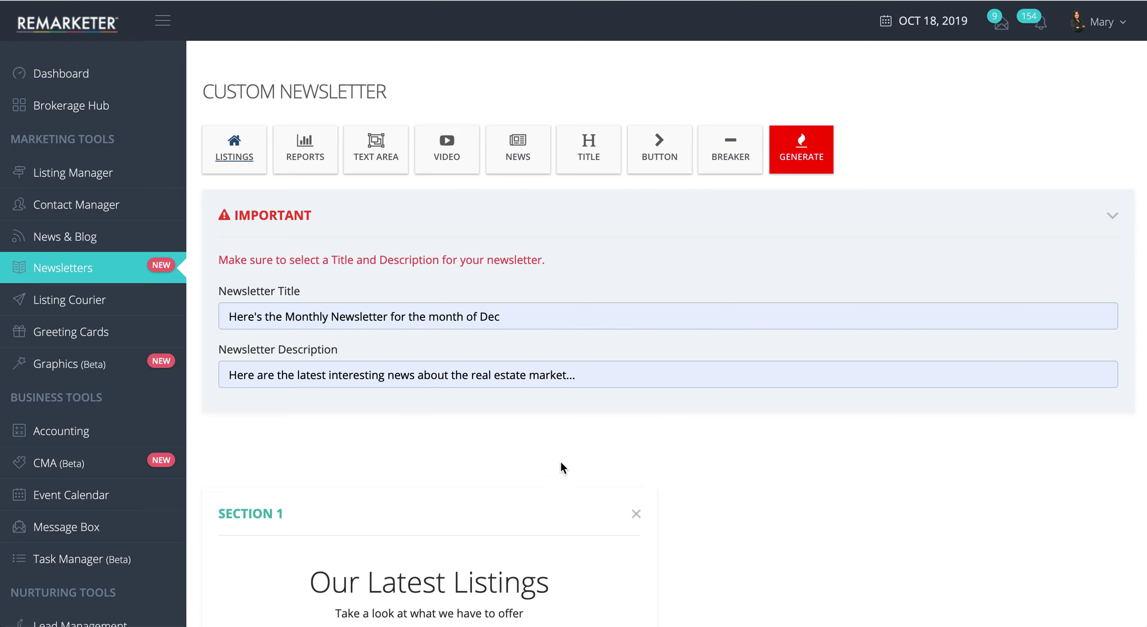
Step: Add a breaker divider line as Section 3 below the listings
{"action": "scroll", "coordinate": [560, 463], "scroll_direction": "down", "scroll_amount": 12}
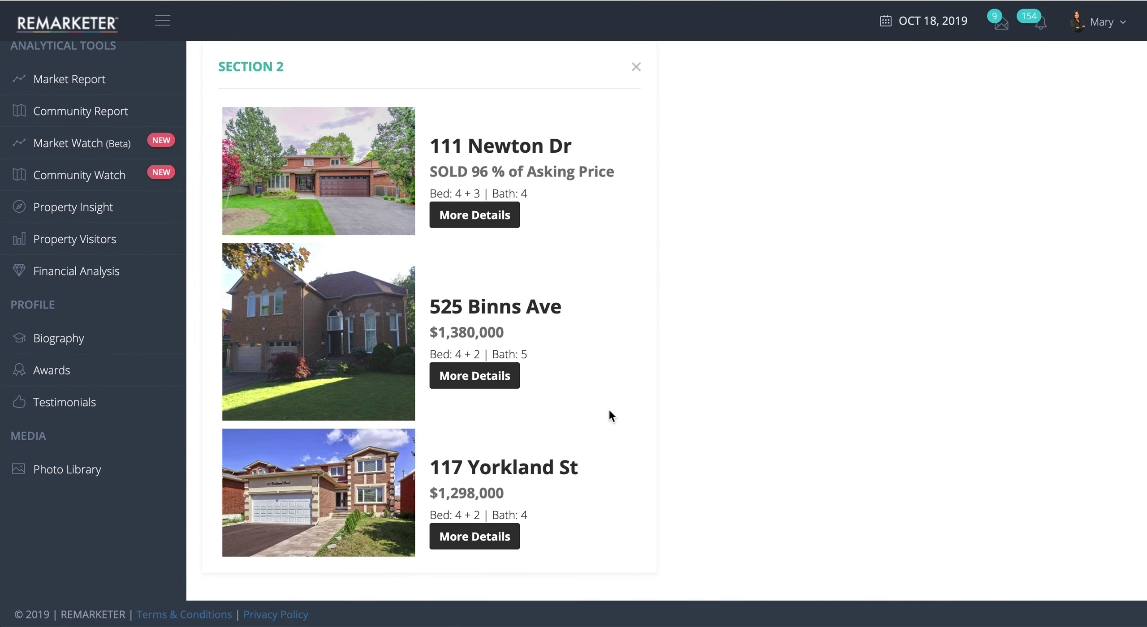
{"action": "scroll", "coordinate": [748, 349], "scroll_direction": "up", "scroll_amount": 12}
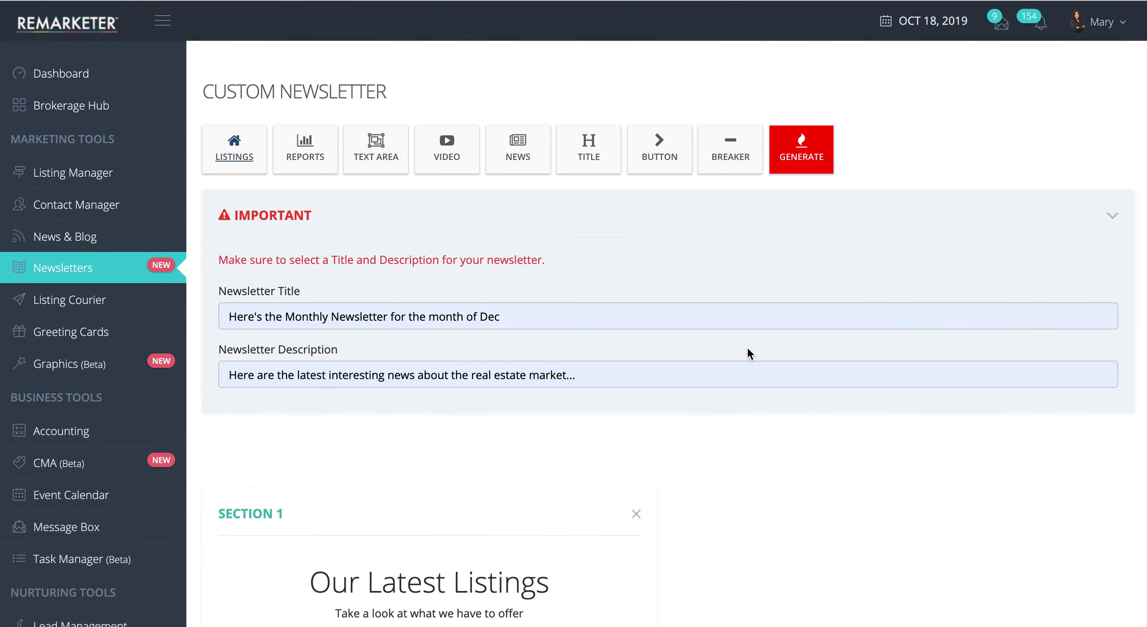
{"action": "left_click", "coordinate": [737, 160]}
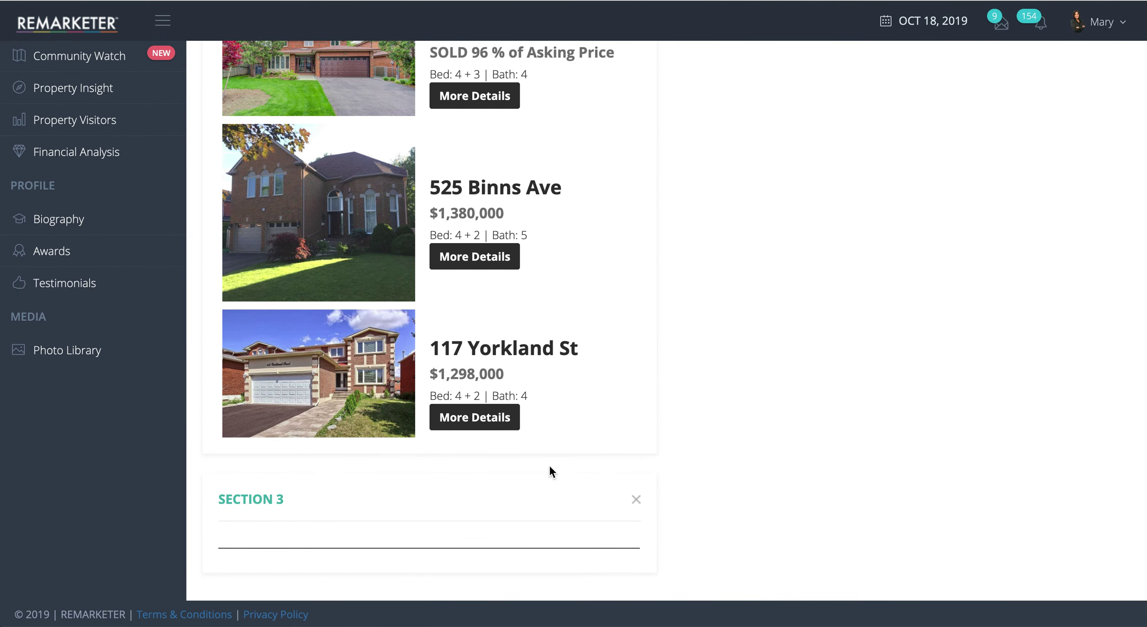
{"action": "scroll", "coordinate": [524, 509], "scroll_direction": "up", "scroll_amount": 15}
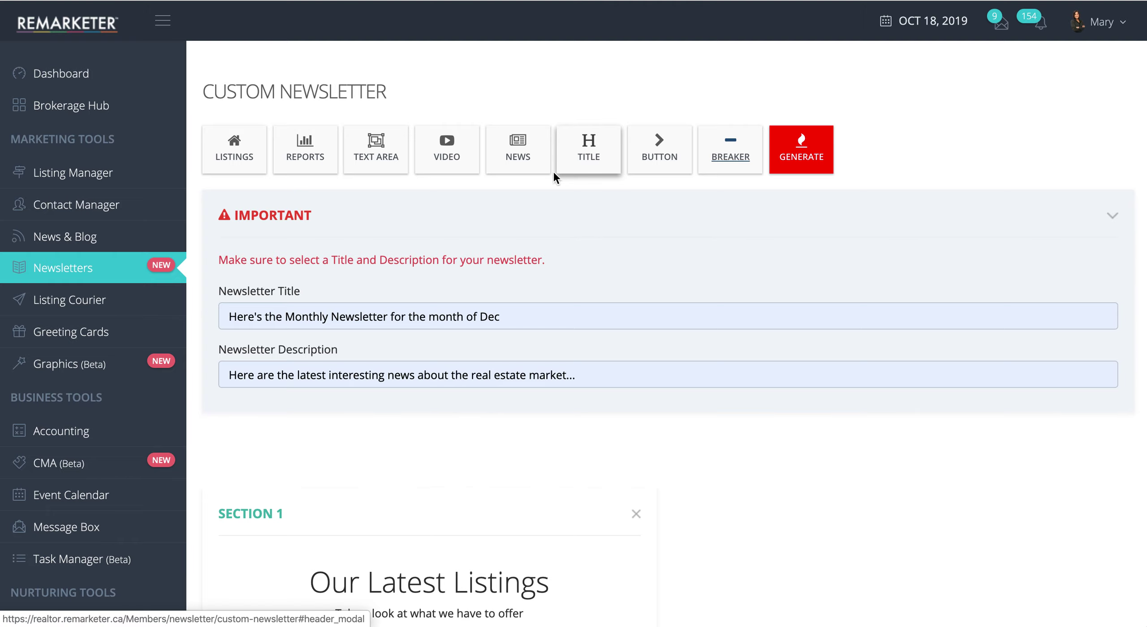
Step: Add a Section 4 header 'Market Report' subtitled 'Here are the latest trends in the market'
{"action": "left_click", "coordinate": [585, 154]}
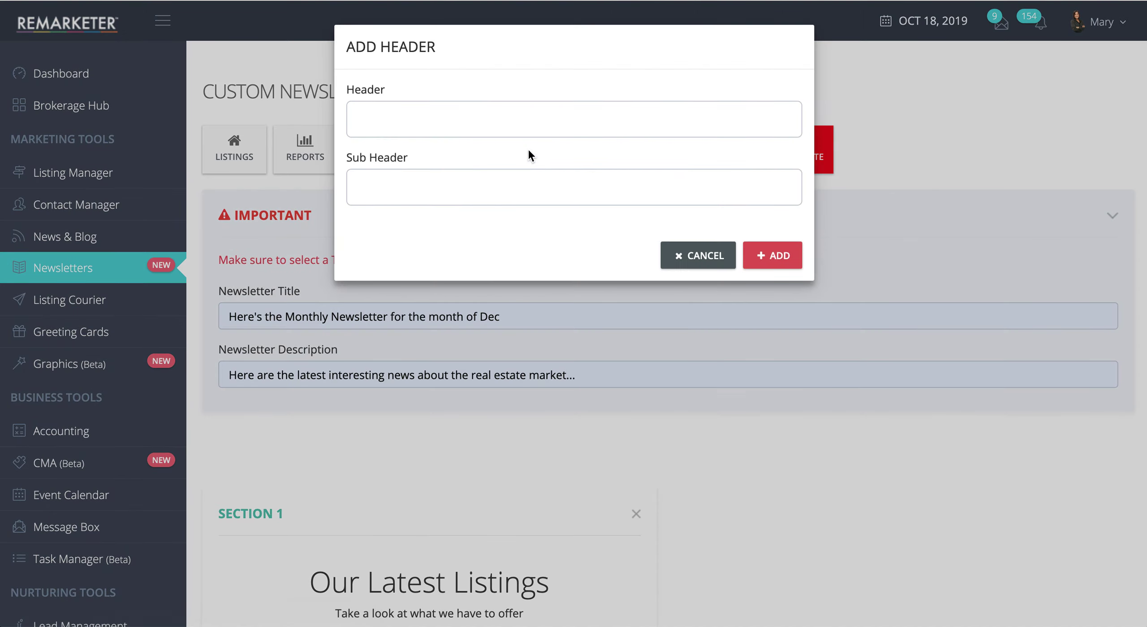
{"action": "left_click", "coordinate": [404, 121]}
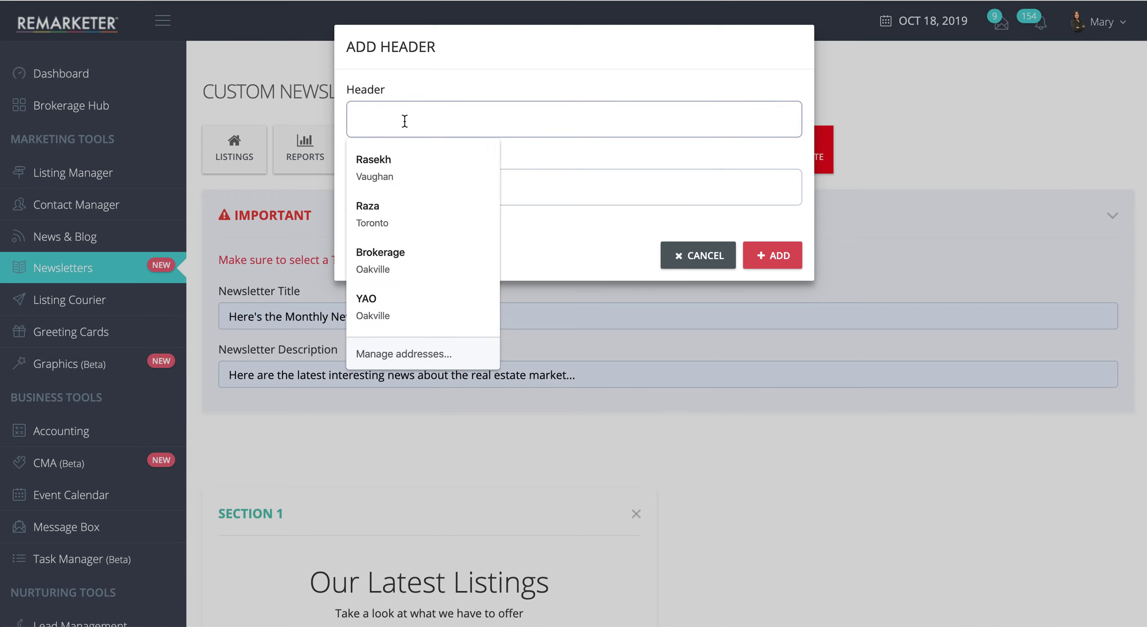
{"action": "type", "text": "M"}
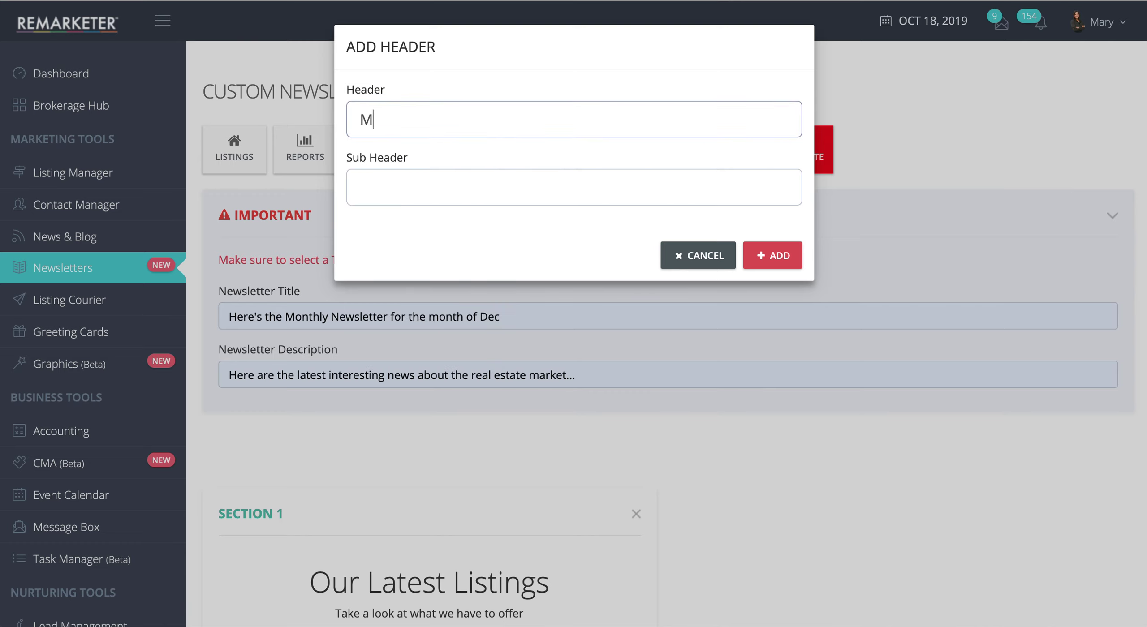
{"action": "type", "text": "arket Report"}
{"action": "left_click", "coordinate": [374, 192]}
{"action": "type", "text": "Here are the late"}
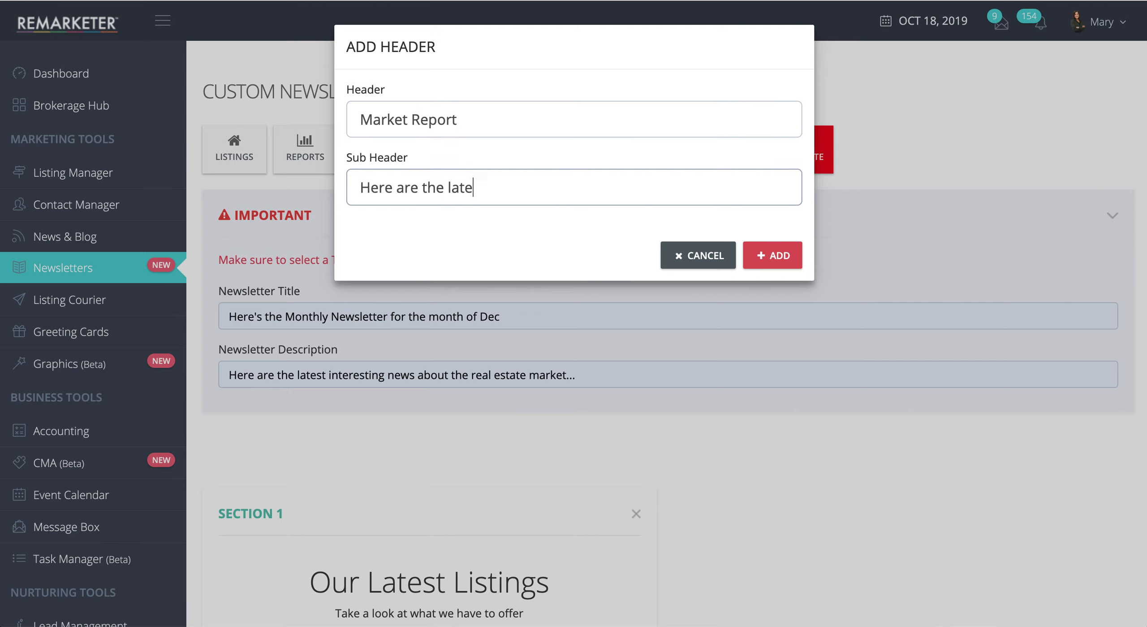
{"action": "type", "text": "st trends in the market"}
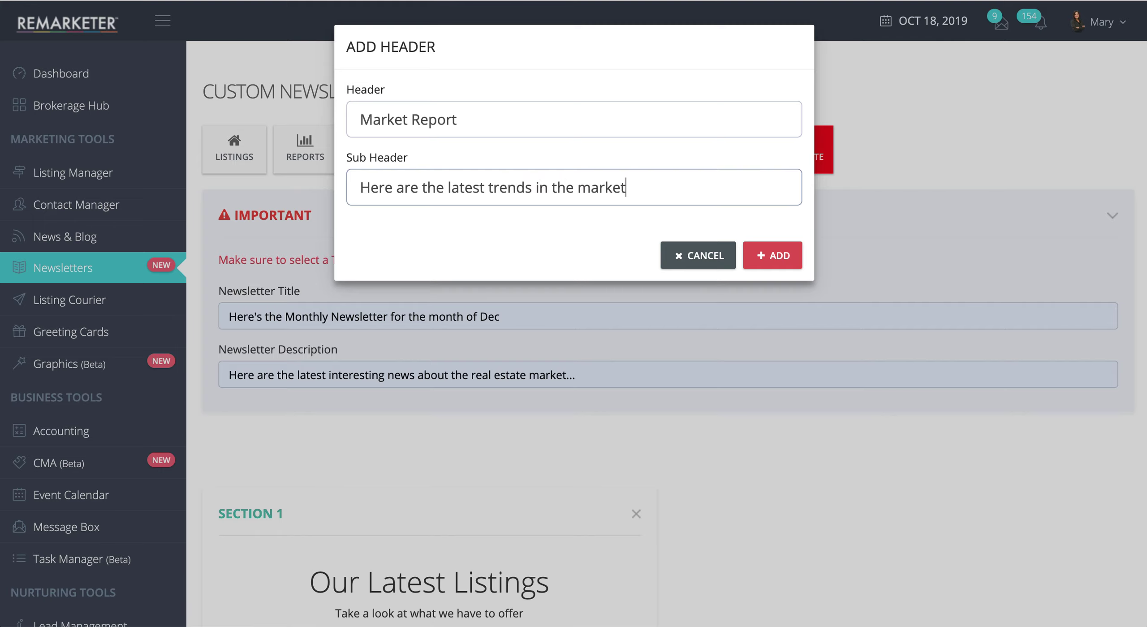
{"action": "left_click", "coordinate": [775, 256]}
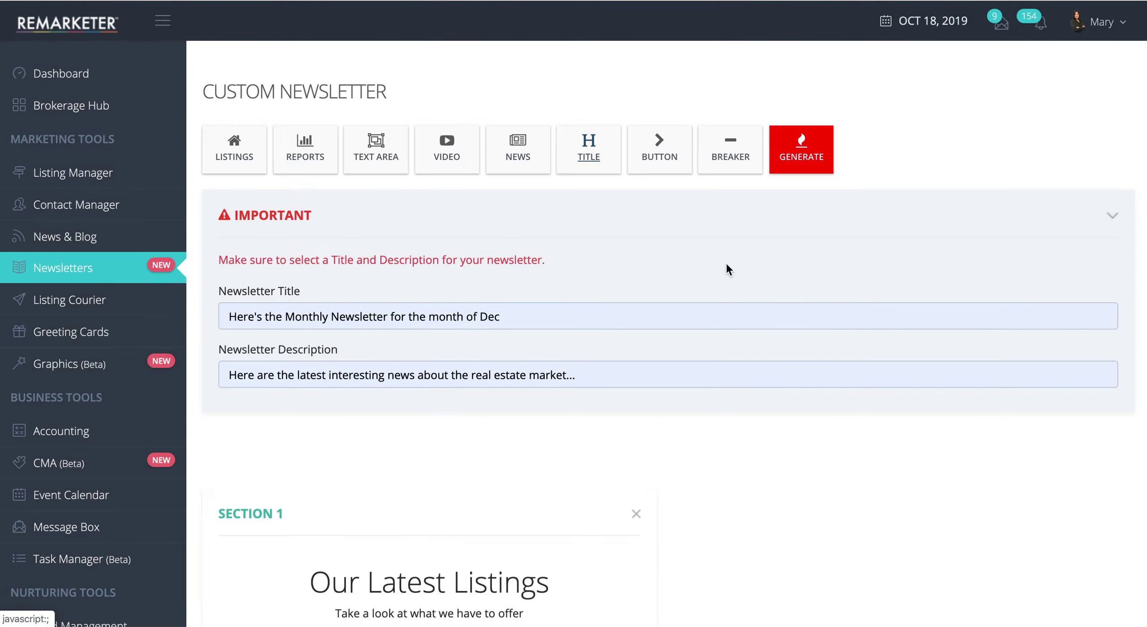
{"action": "scroll", "coordinate": [558, 493], "scroll_direction": "down", "scroll_amount": 15}
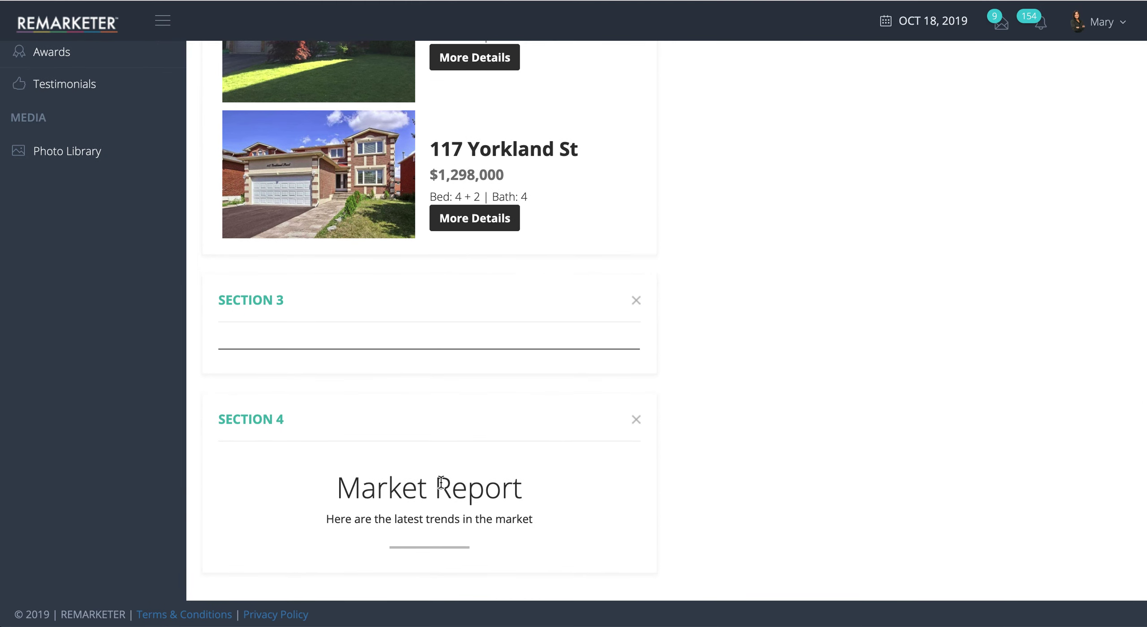
{"action": "scroll", "coordinate": [441, 483], "scroll_direction": "up", "scroll_amount": 20}
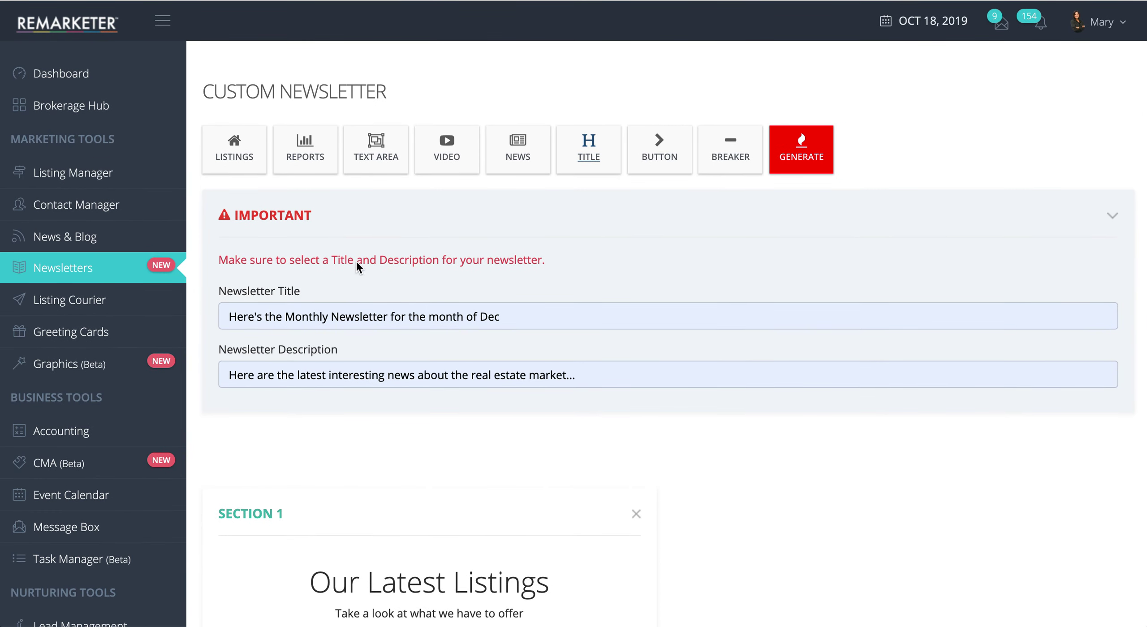
Step: Insert the Sep 2019 market report for the city of Pickering as a section
{"action": "left_click", "coordinate": [312, 159]}
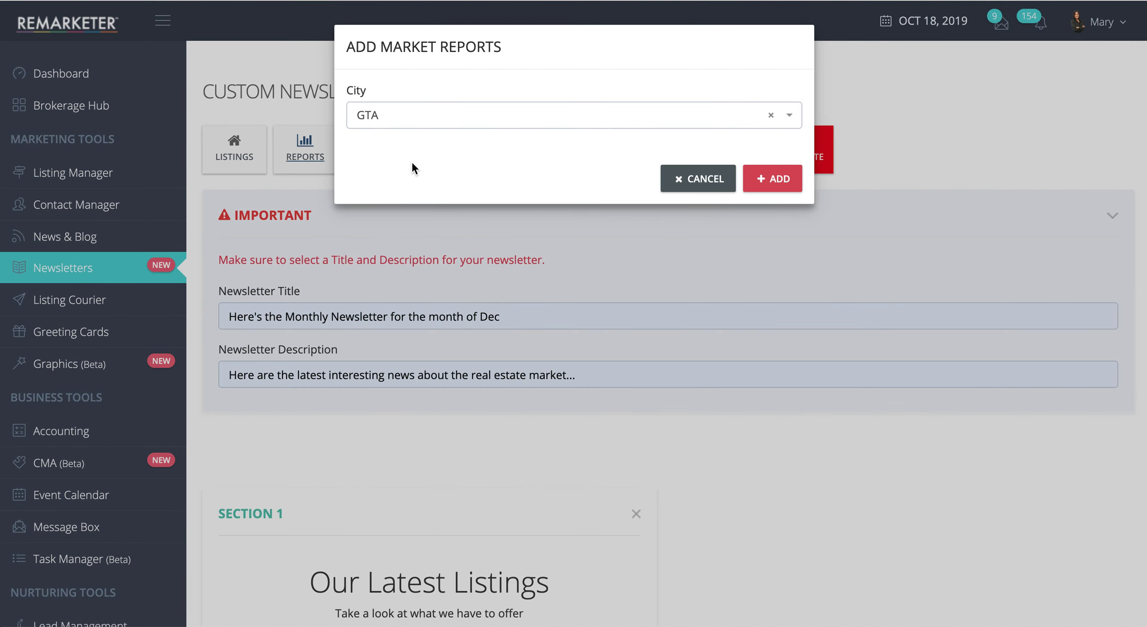
{"action": "left_click", "coordinate": [447, 122]}
{"action": "scroll", "coordinate": [457, 262], "scroll_direction": "down", "scroll_amount": 20}
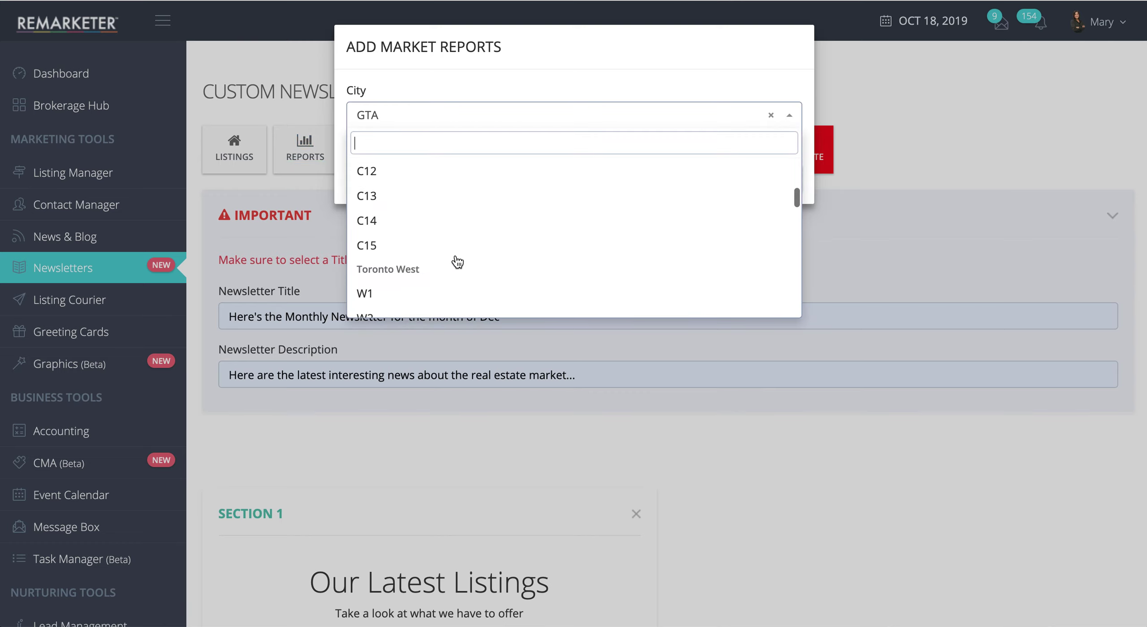
{"action": "scroll", "coordinate": [457, 262], "scroll_direction": "down", "scroll_amount": 10}
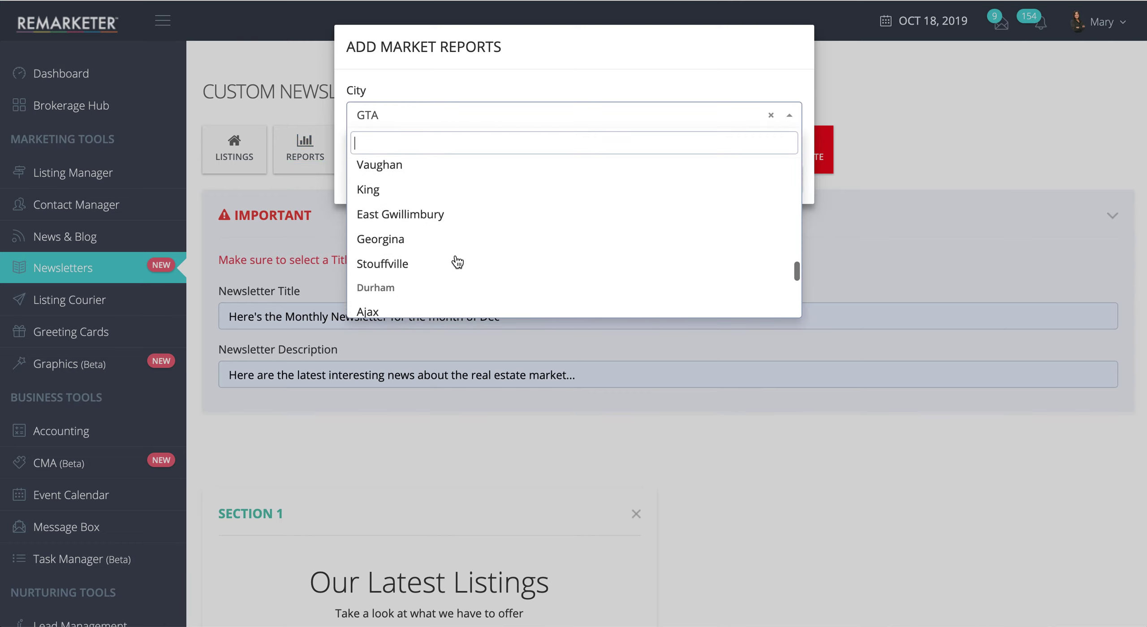
{"action": "scroll", "coordinate": [455, 253], "scroll_direction": "down", "scroll_amount": 3}
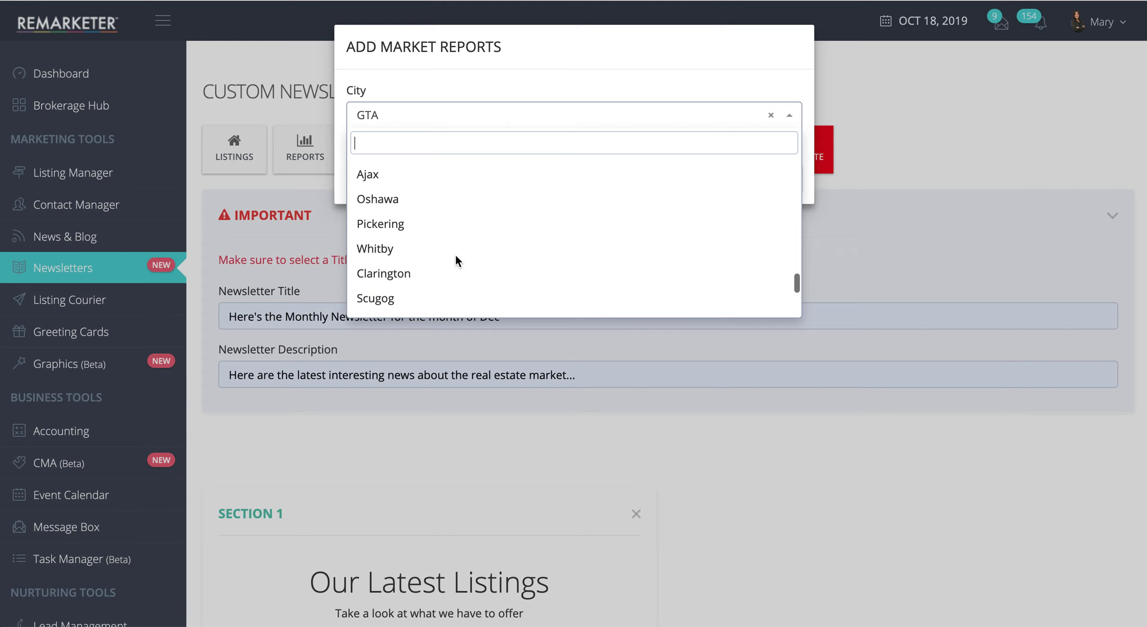
{"action": "left_click", "coordinate": [390, 222]}
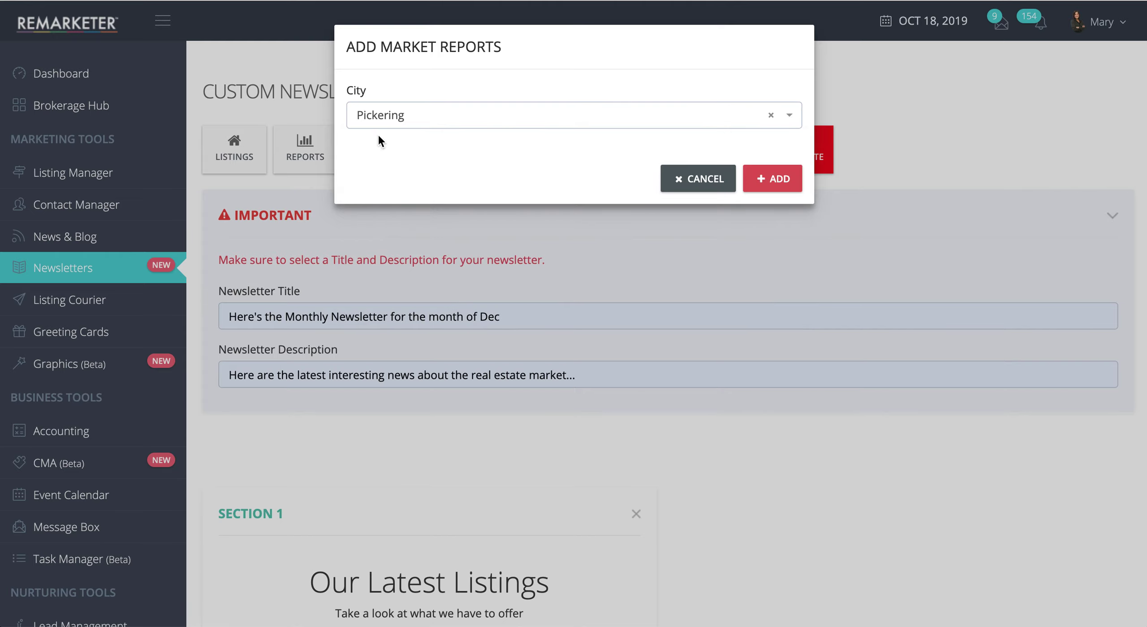
{"action": "left_click", "coordinate": [779, 180]}
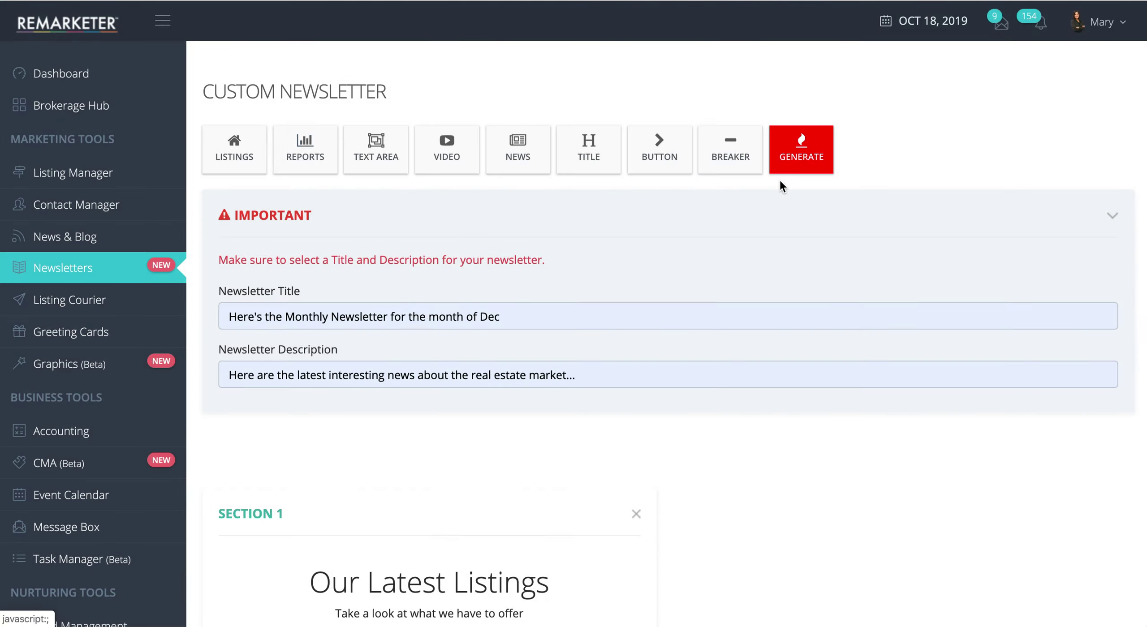
{"action": "scroll", "coordinate": [639, 432], "scroll_direction": "down", "scroll_amount": 15}
{"action": "scroll", "coordinate": [640, 433], "scroll_direction": "down", "scroll_amount": 8}
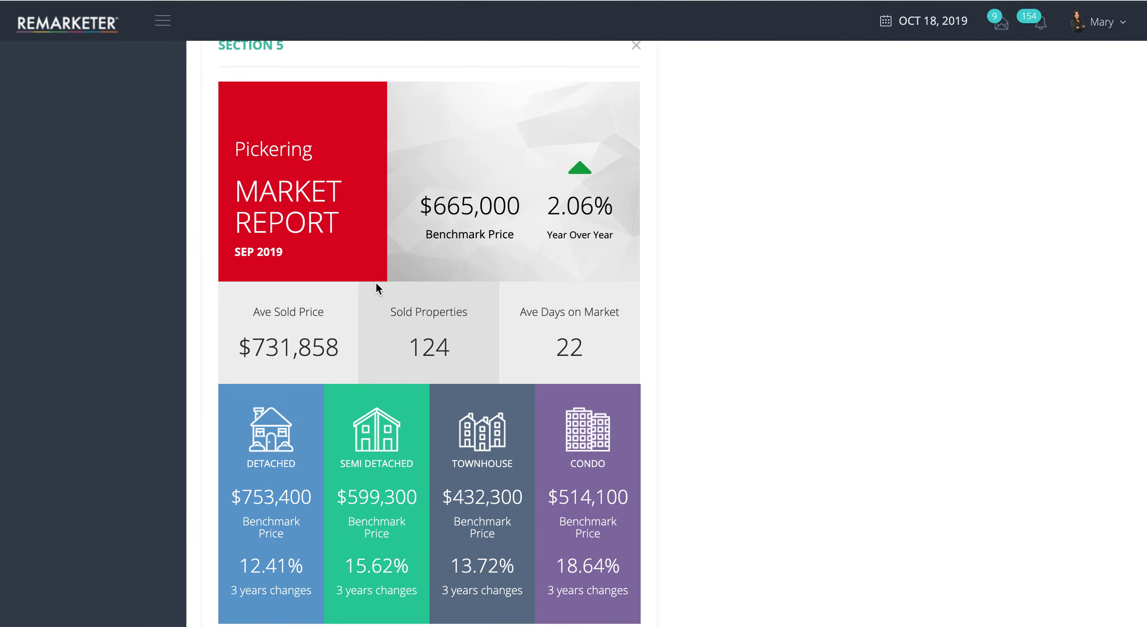
{"action": "scroll", "coordinate": [377, 287], "scroll_direction": "down", "scroll_amount": 2}
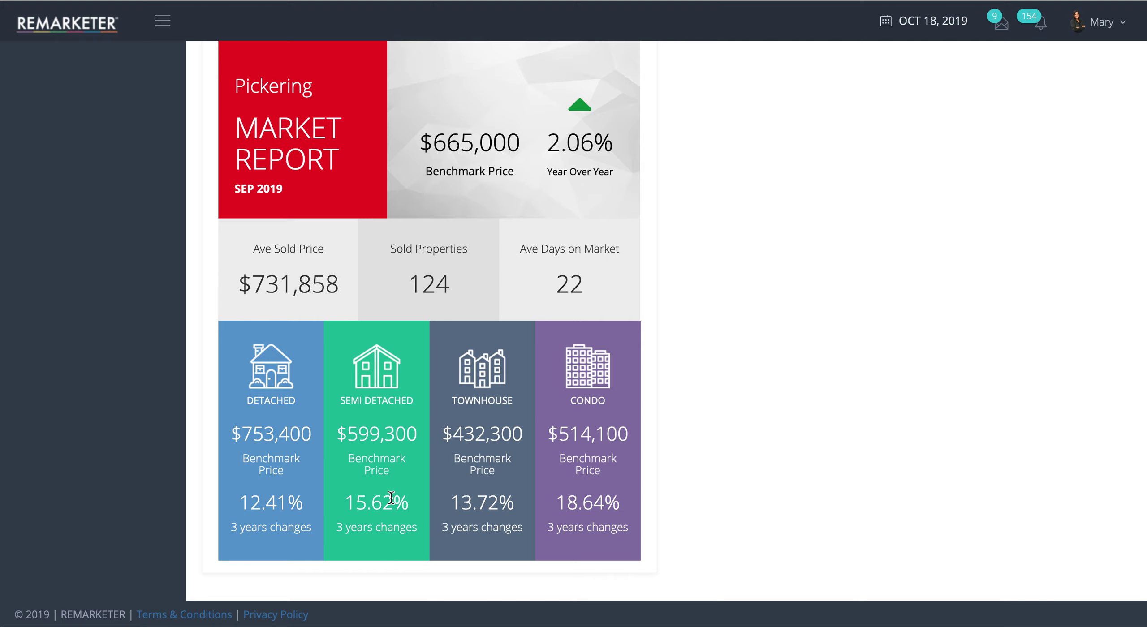
{"action": "scroll", "coordinate": [502, 519], "scroll_direction": "up", "scroll_amount": 15}
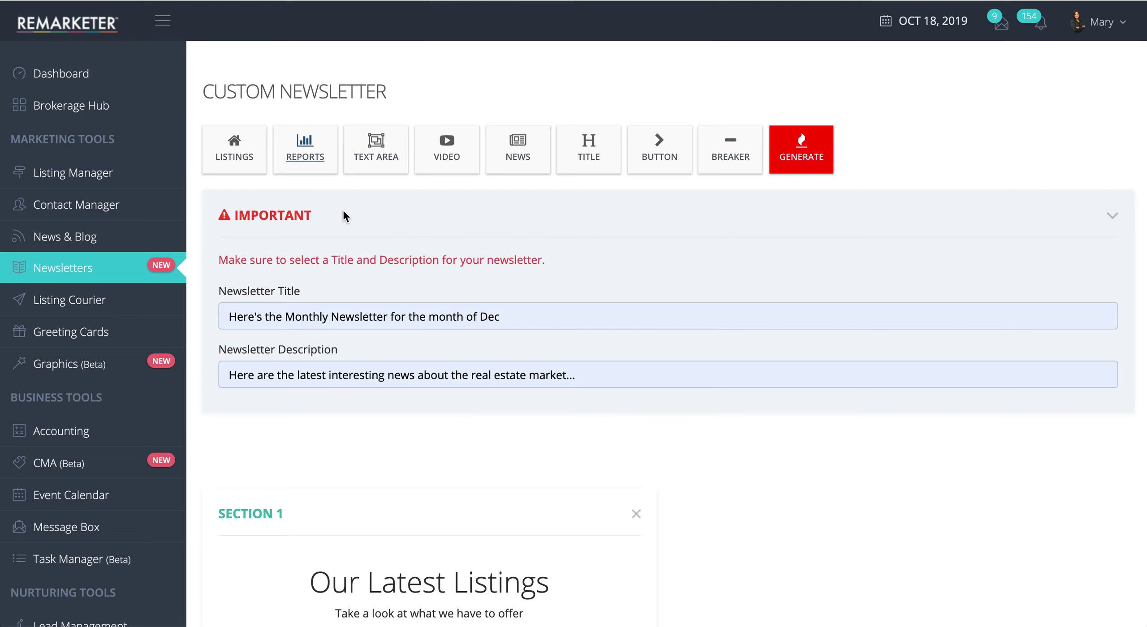
{"action": "scroll", "coordinate": [378, 231], "scroll_direction": "down", "scroll_amount": 2}
{"action": "scroll", "coordinate": [378, 231], "scroll_direction": "up", "scroll_amount": 2}
Step: Write a first paragraph of repeated 'Analysis' in a new custom text section
{"action": "left_click", "coordinate": [376, 158]}
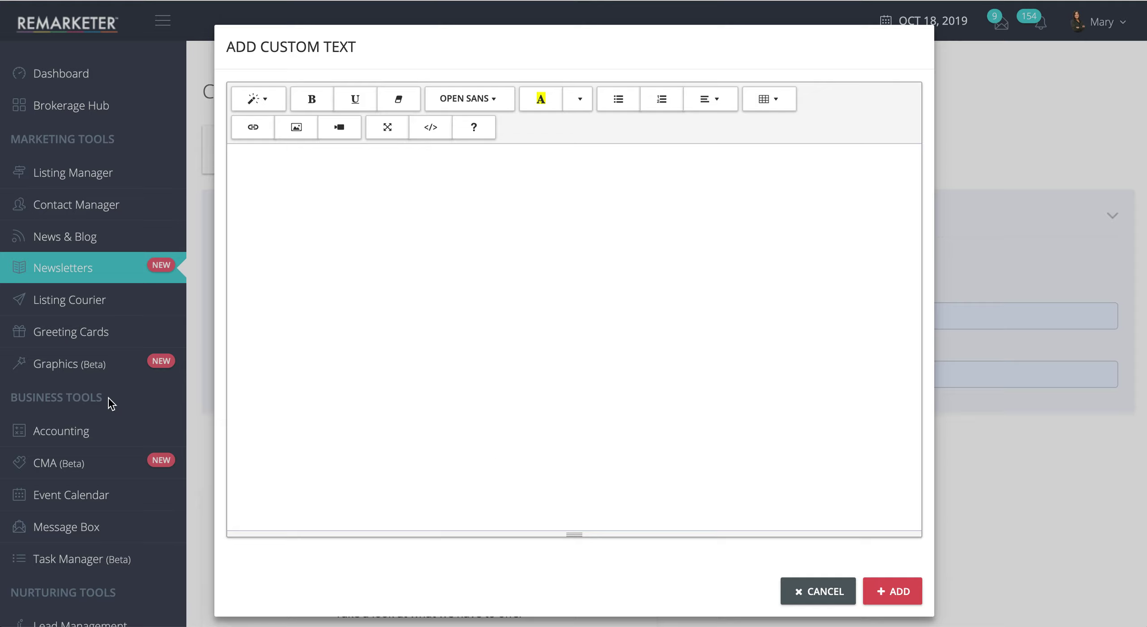
{"action": "left_click", "coordinate": [338, 172]}
{"action": "type", "text": "Analysis"}
{"action": "left_click_drag", "start_coordinate": [235, 176], "coordinate": [321, 177]}
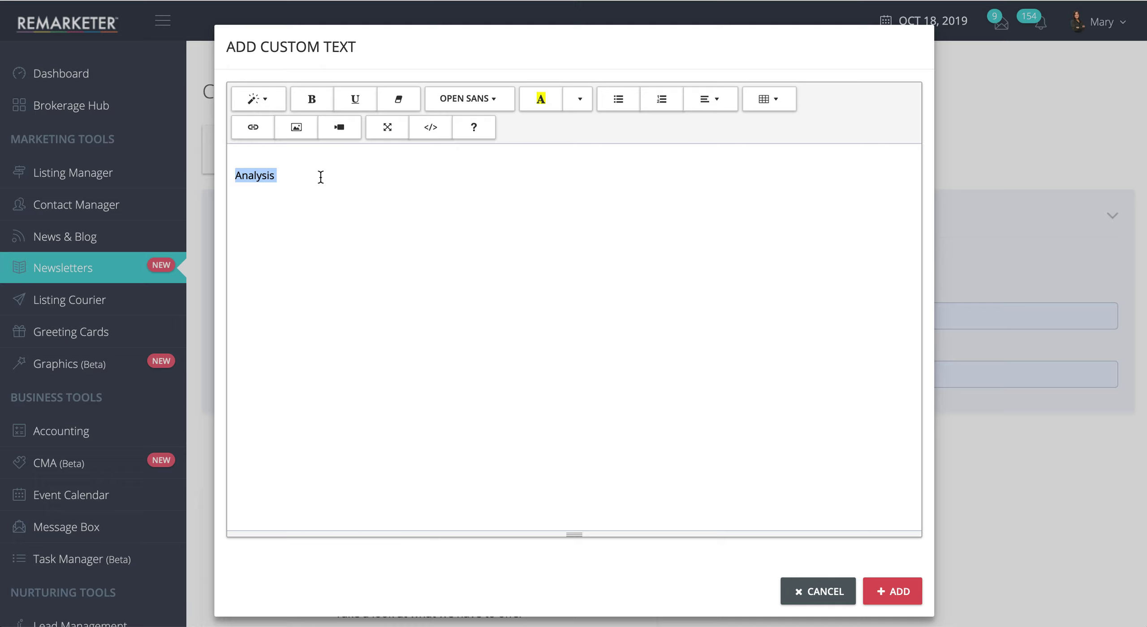
{"action": "key", "text": "super+v"}
{"action": "key", "text": "super+v"}
{"action": "key", "text": "super+v"}
{"action": "key", "text": "super+v"}
{"action": "key", "text": "super+v"}
{"action": "key", "text": "super+v"}
{"action": "key", "text": "super+v"}
{"action": "key", "text": "super+v"}
{"action": "key", "text": "super+v"}
{"action": "key", "text": "super+v"}
{"action": "key", "text": "super+v"}
{"action": "key", "text": "super+v"}
{"action": "key", "text": "super+v"}
{"action": "key", "text": "super+v"}
{"action": "key", "text": "super+v"}
{"action": "key", "text": "super+v"}
{"action": "key", "text": "super+v"}
{"action": "key", "text": "super+v"}
{"action": "key", "text": "super+v"}
{"action": "key", "text": "super+v"}
{"action": "key", "text": "super+v"}
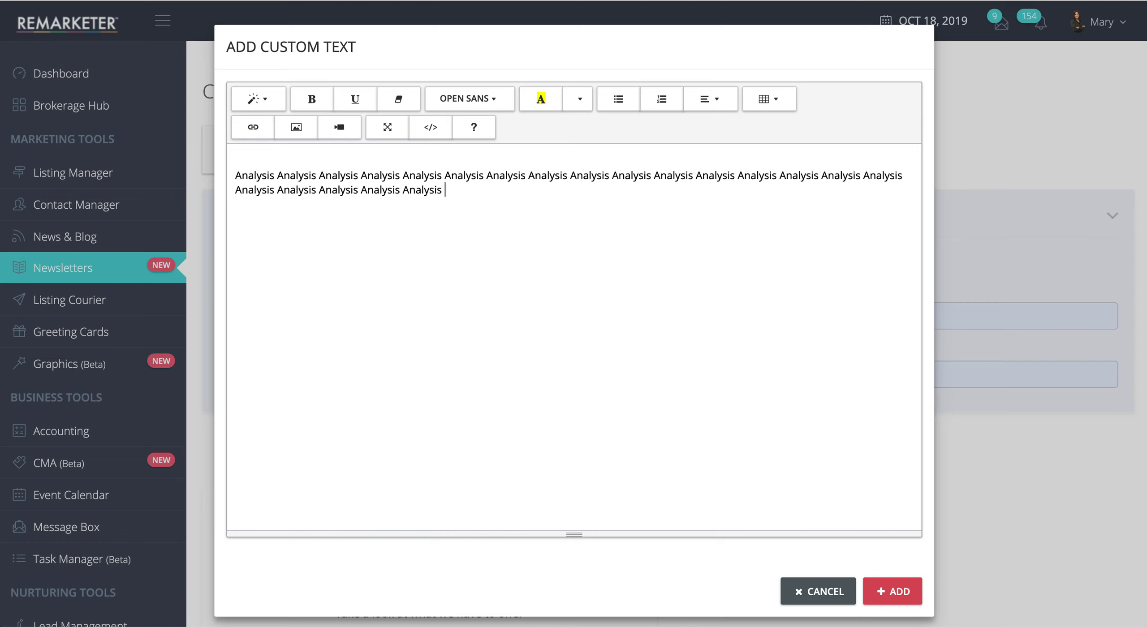
{"action": "key", "text": "super+v"}
{"action": "key", "text": "super+v"}
{"action": "key", "text": "super+v"}
{"action": "key", "text": "super+v"}
{"action": "key", "text": "super+v"}
{"action": "key", "text": "super+v"}
{"action": "key", "text": "super+v"}
{"action": "key", "text": "super+v"}
{"action": "key", "text": "super+v"}
{"action": "key", "text": "super+v"}
{"action": "key", "text": "super+v"}
{"action": "key", "text": "super+v"}
{"action": "key", "text": "super+v"}
{"action": "key", "text": "super+v"}
{"action": "key", "text": "super+v"}
{"action": "key", "text": "super+v"}
{"action": "key", "text": "super+v"}
{"action": "key", "text": "super+v"}
Step: Add a second paragraph of pasted 'Analysis' text and insert the block as Section 6
{"action": "key", "text": "Return"}
{"action": "type", "text": "Analysis"}
{"action": "key", "text": "super+v"}
{"action": "key", "text": "super+v"}
{"action": "key", "text": "super+v"}
{"action": "key", "text": "super+v"}
{"action": "key", "text": "super+v"}
{"action": "key", "text": "super+v"}
{"action": "key", "text": "super+v"}
{"action": "key", "text": "super+v"}
{"action": "key", "text": "super+v"}
{"action": "key", "text": "super+v"}
{"action": "key", "text": "super+v"}
{"action": "key", "text": "super+v"}
{"action": "key", "text": "super+v"}
{"action": "key", "text": "super+v"}
{"action": "key", "text": "super+v"}
{"action": "key", "text": "super+v"}
{"action": "key", "text": "super+v"}
{"action": "key", "text": "super+v"}
{"action": "key", "text": "super+v"}
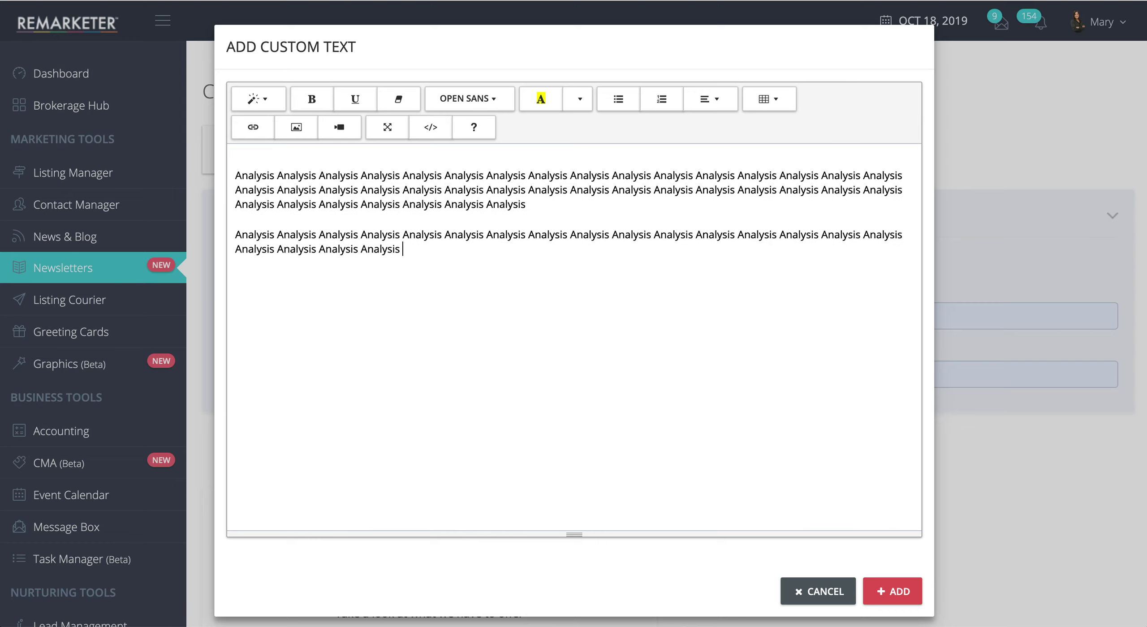
{"action": "key", "text": "super+v"}
{"action": "key", "text": "super+v"}
{"action": "key", "text": "super+v"}
{"action": "key", "text": "super+v"}
{"action": "key", "text": "super+v"}
{"action": "key", "text": "super+v"}
{"action": "key", "text": "super+v"}
{"action": "key", "text": "super+v"}
{"action": "key", "text": "super+v"}
{"action": "key", "text": "super+v"}
{"action": "key", "text": "super+v"}
{"action": "key", "text": "super+v"}
{"action": "key", "text": "super+v"}
{"action": "key", "text": "super+v"}
{"action": "key", "text": "super+v"}
{"action": "key", "text": "super+v"}
{"action": "key", "text": "super+v"}
{"action": "key", "text": "super+v"}
{"action": "key", "text": "super+v"}
{"action": "key", "text": "super+v"}
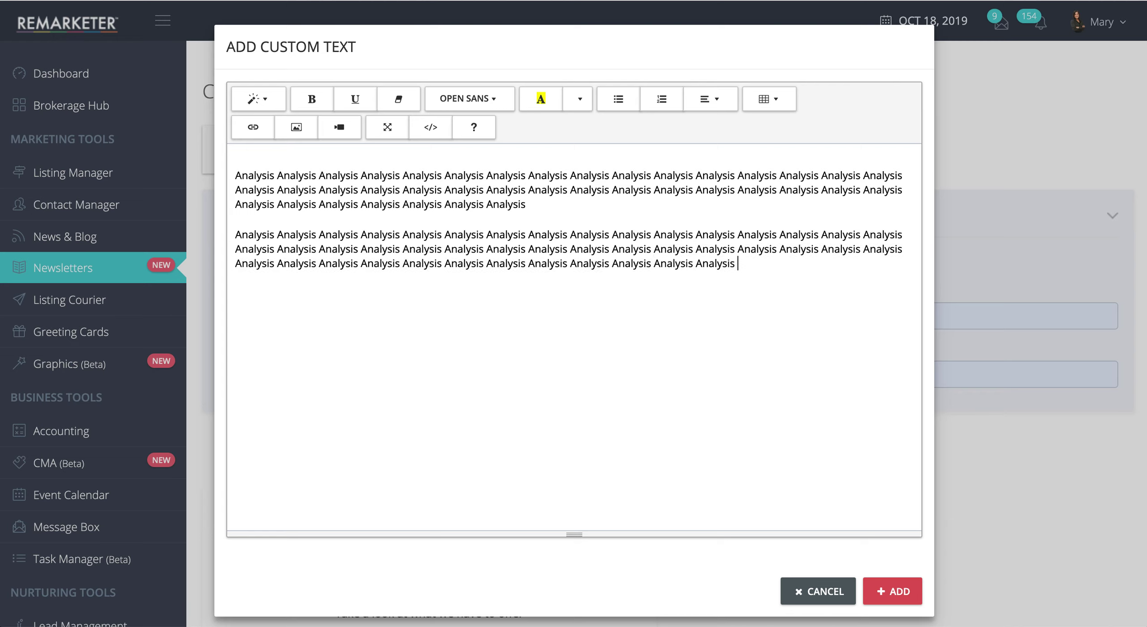
{"action": "key", "text": "super+v"}
{"action": "key", "text": "super+v"}
{"action": "key", "text": "super+v"}
{"action": "key", "text": "super+v"}
{"action": "key", "text": "super+v"}
{"action": "key", "text": "super+v"}
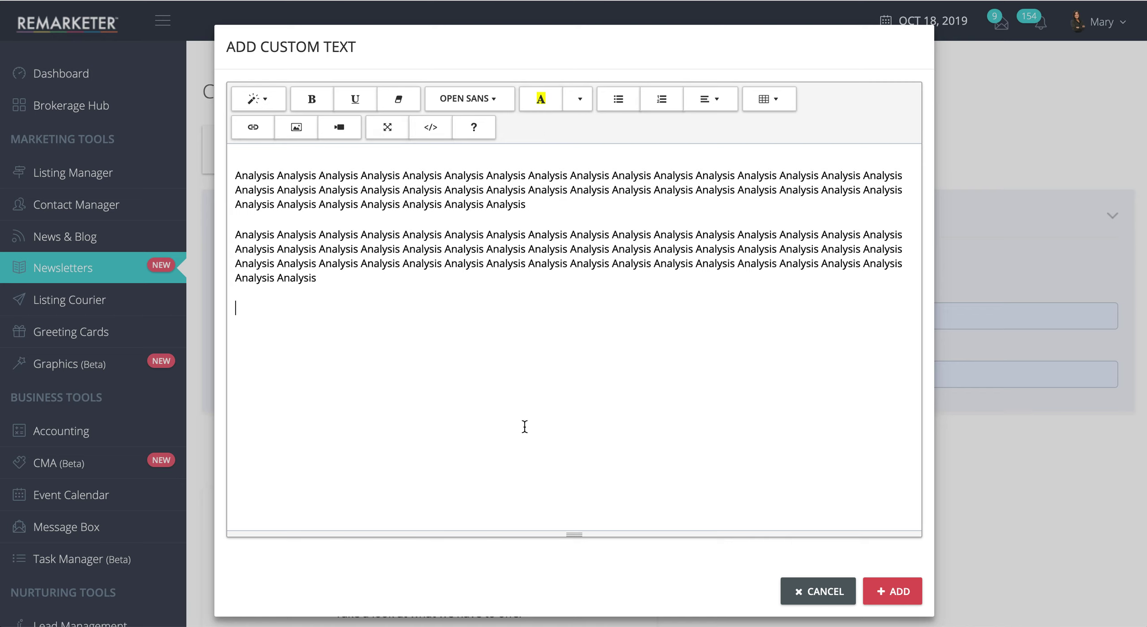
{"action": "left_click", "coordinate": [890, 591]}
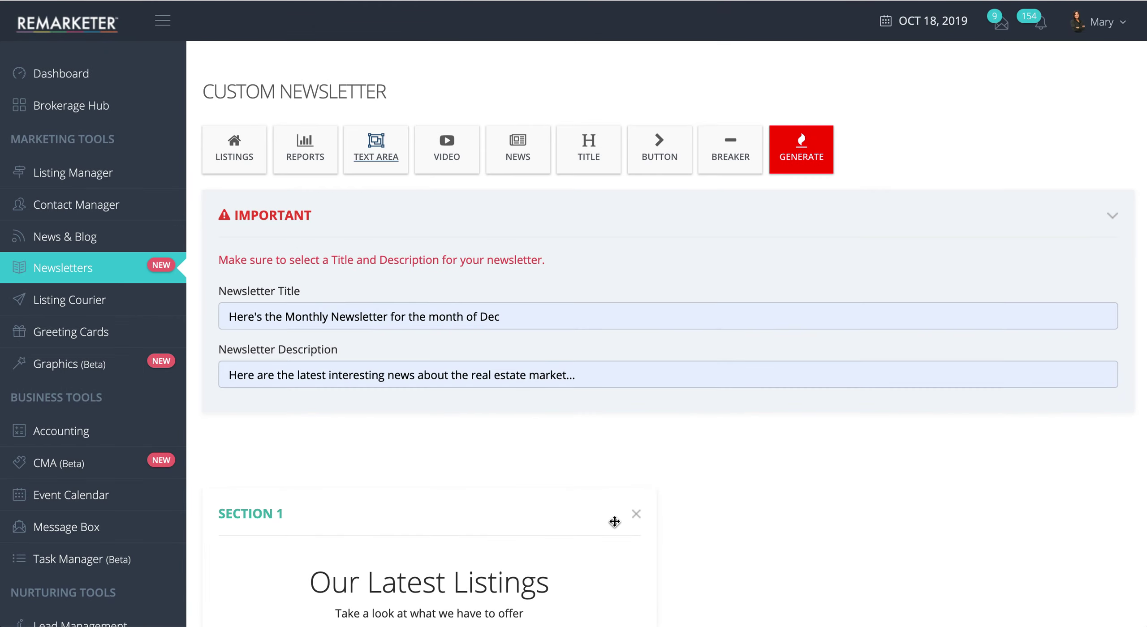
{"action": "scroll", "coordinate": [614, 521], "scroll_direction": "down", "scroll_amount": 15}
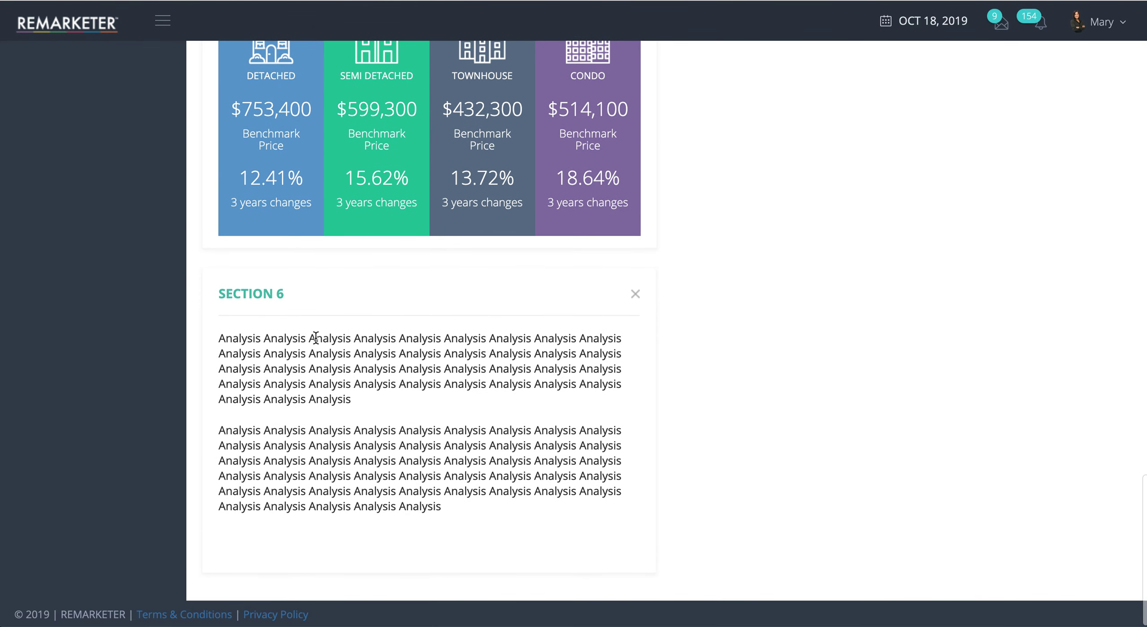
{"action": "scroll", "coordinate": [383, 508], "scroll_direction": "up", "scroll_amount": 5}
{"action": "scroll", "coordinate": [372, 251], "scroll_direction": "up", "scroll_amount": 15}
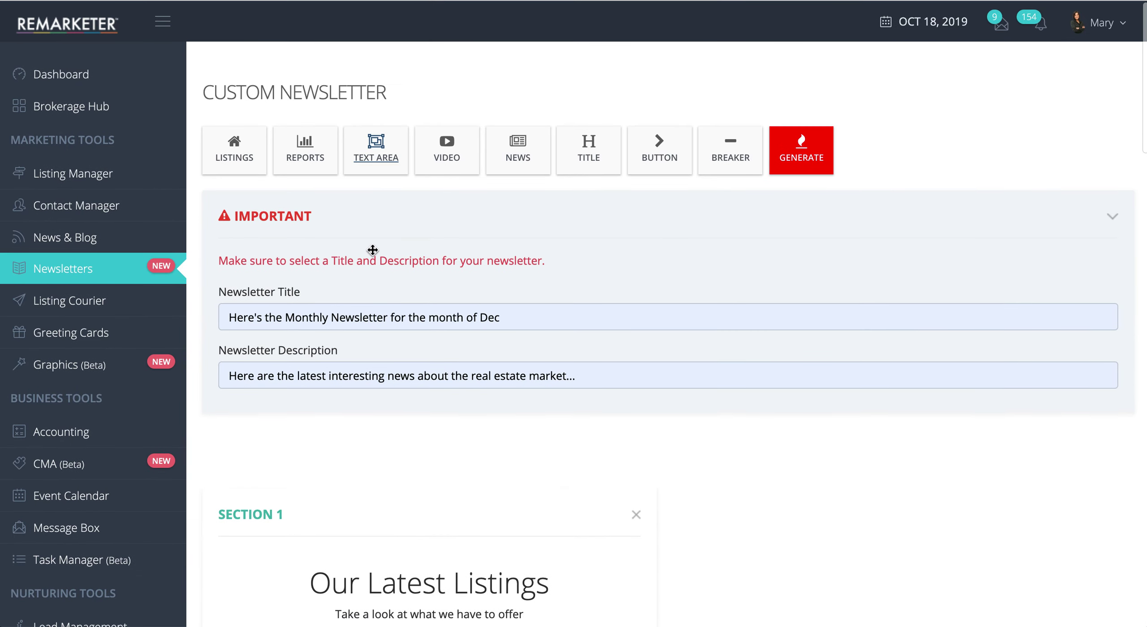
{"action": "left_click", "coordinate": [359, 173]}
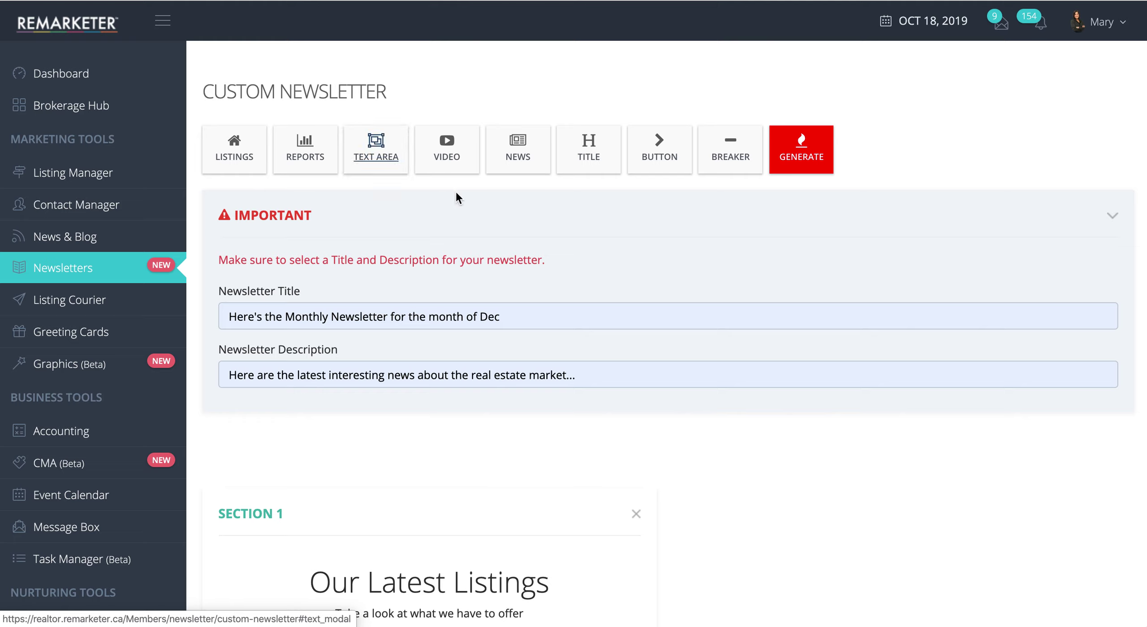
{"action": "left_click", "coordinate": [448, 157]}
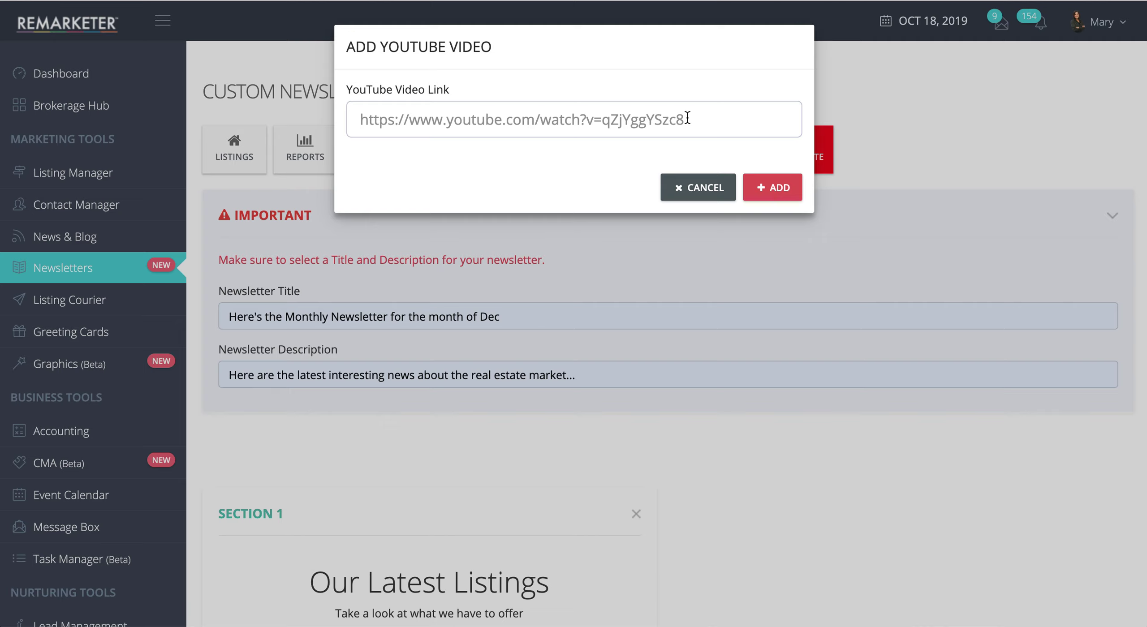
{"action": "left_click", "coordinate": [558, 122]}
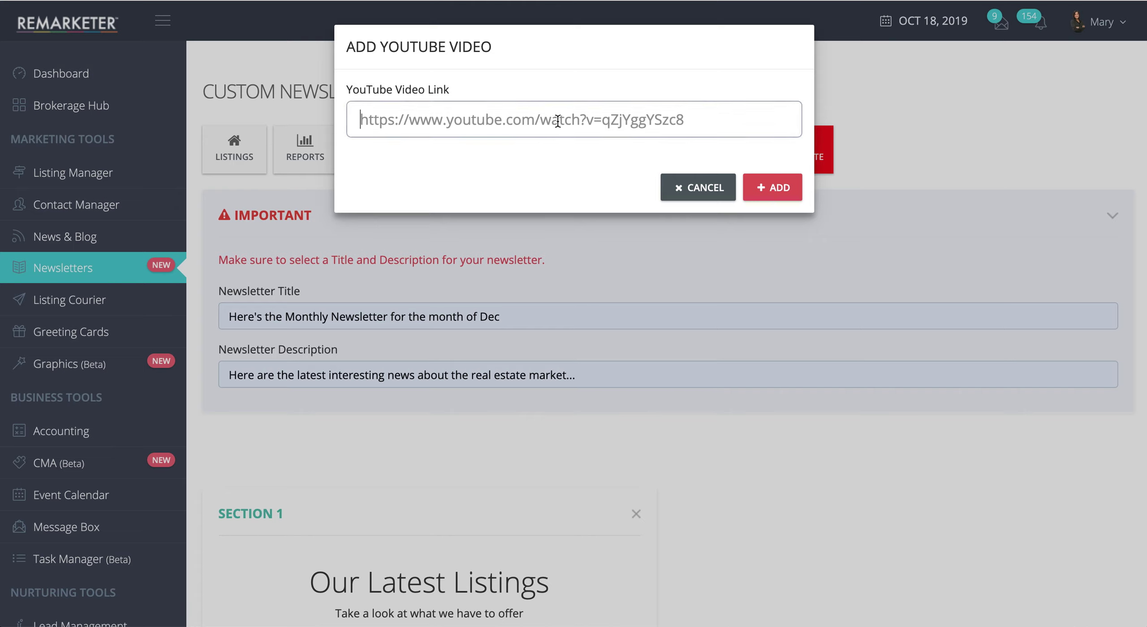
{"action": "type", "text": "Analysis"}
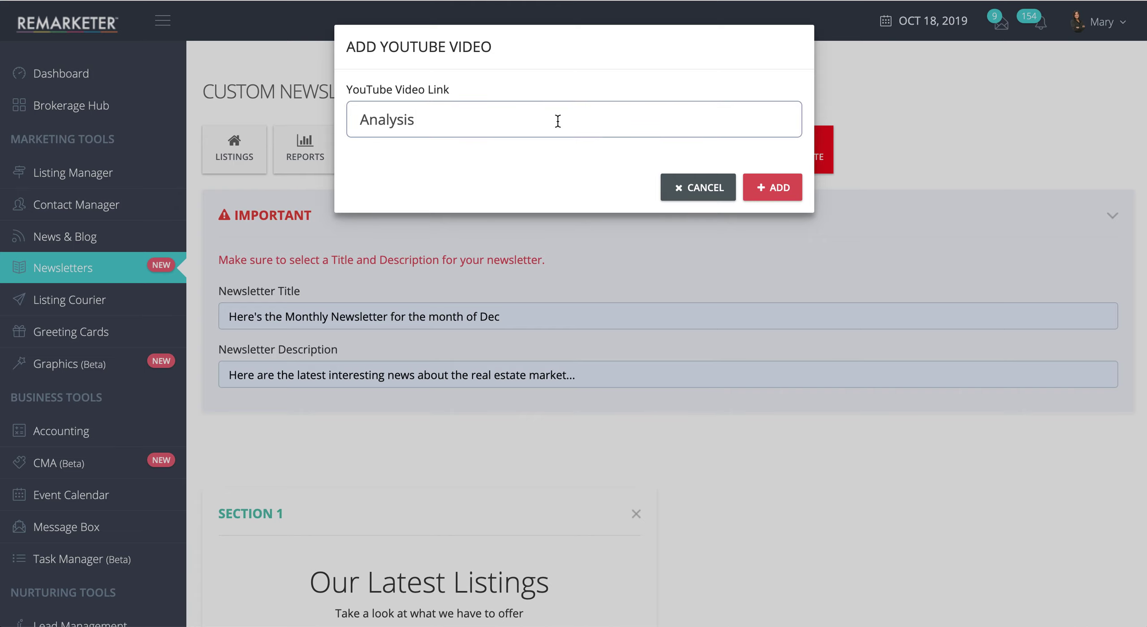
{"action": "key", "text": "BackSpace"}
{"action": "key", "text": "BackSpace"}
{"action": "key", "text": "BackSpace"}
{"action": "key", "text": "BackSpace"}
{"action": "key", "text": "BackSpace"}
{"action": "key", "text": "BackSpace"}
{"action": "key", "text": "BackSpace"}
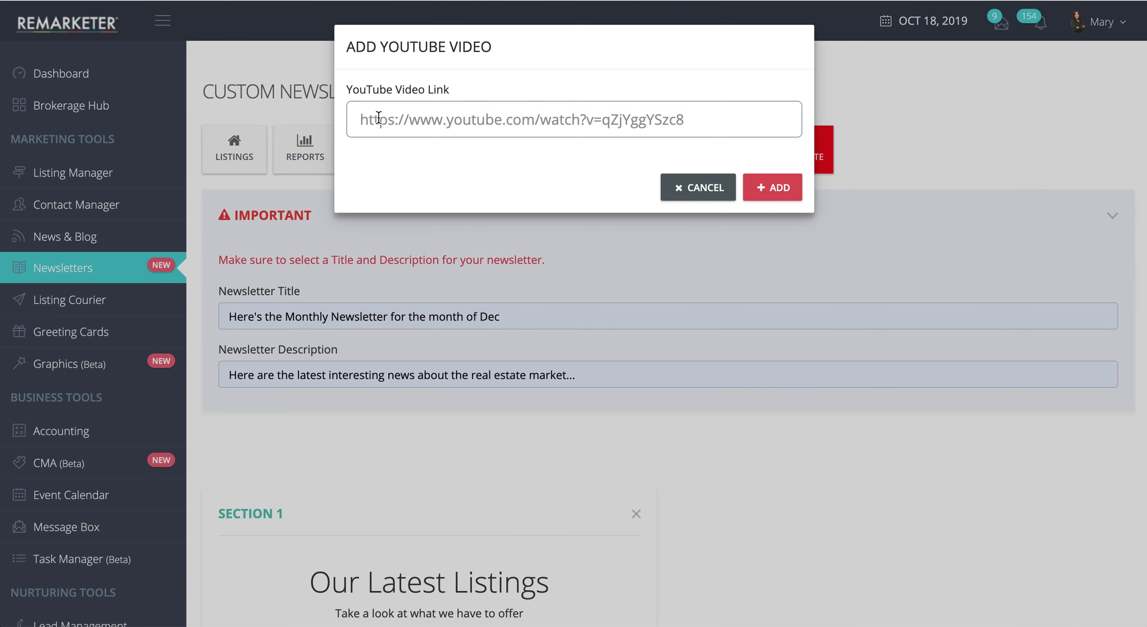
{"action": "type", "text": "https://www.youtube.com/watch?v=HsTQ6H4jNUE"}
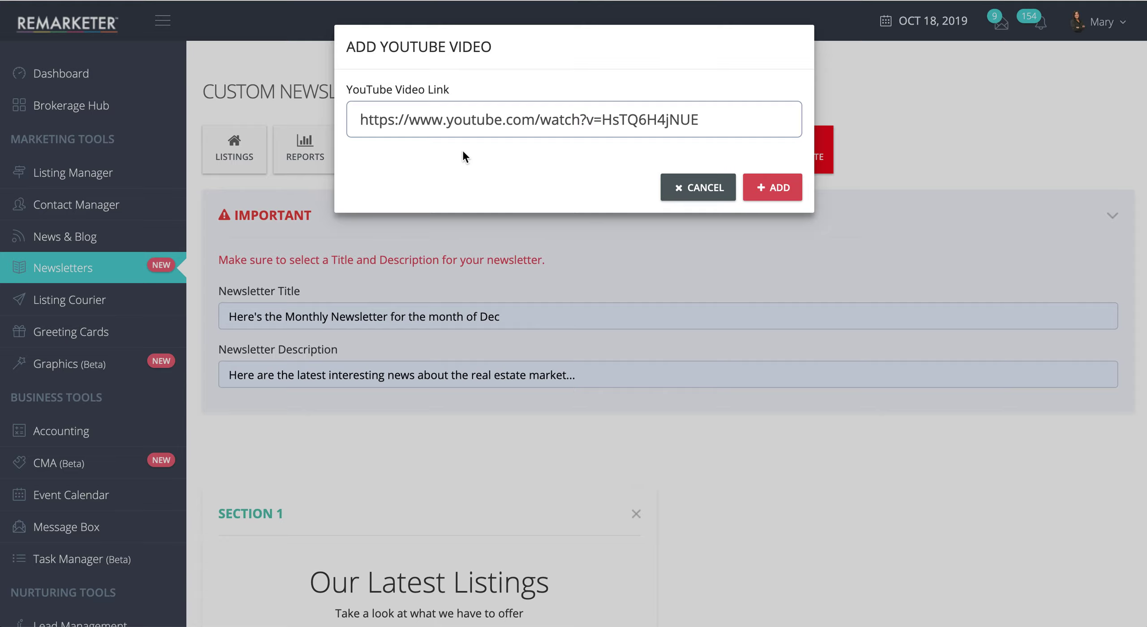
{"action": "left_click_drag", "start_coordinate": [355, 120], "coordinate": [715, 117]}
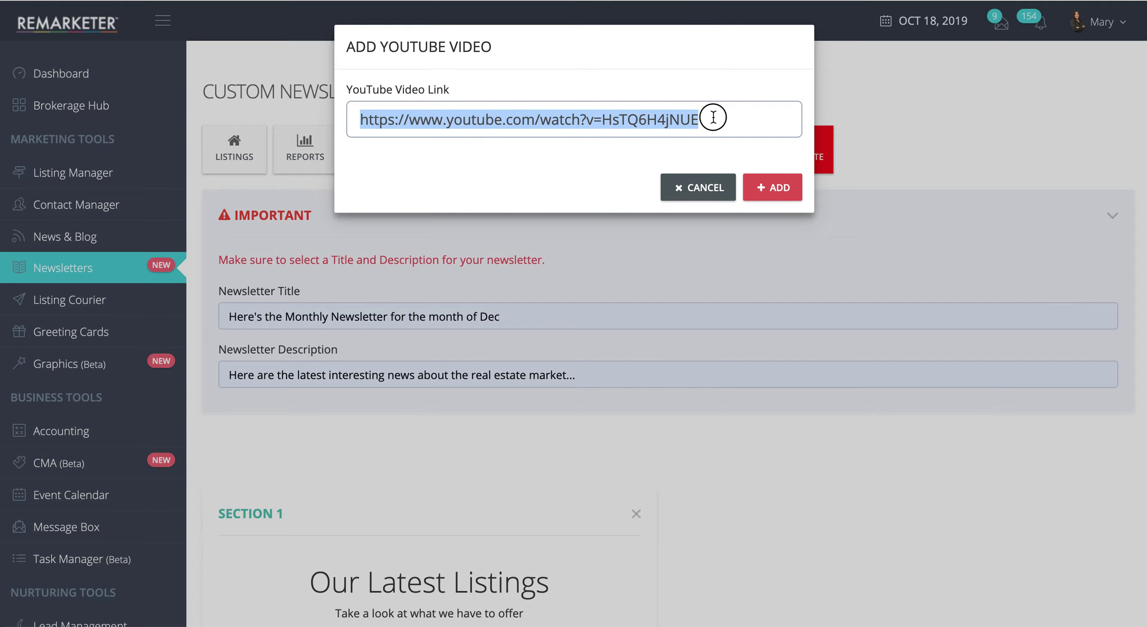
{"action": "left_click", "coordinate": [714, 117]}
{"action": "left_click", "coordinate": [775, 188]}
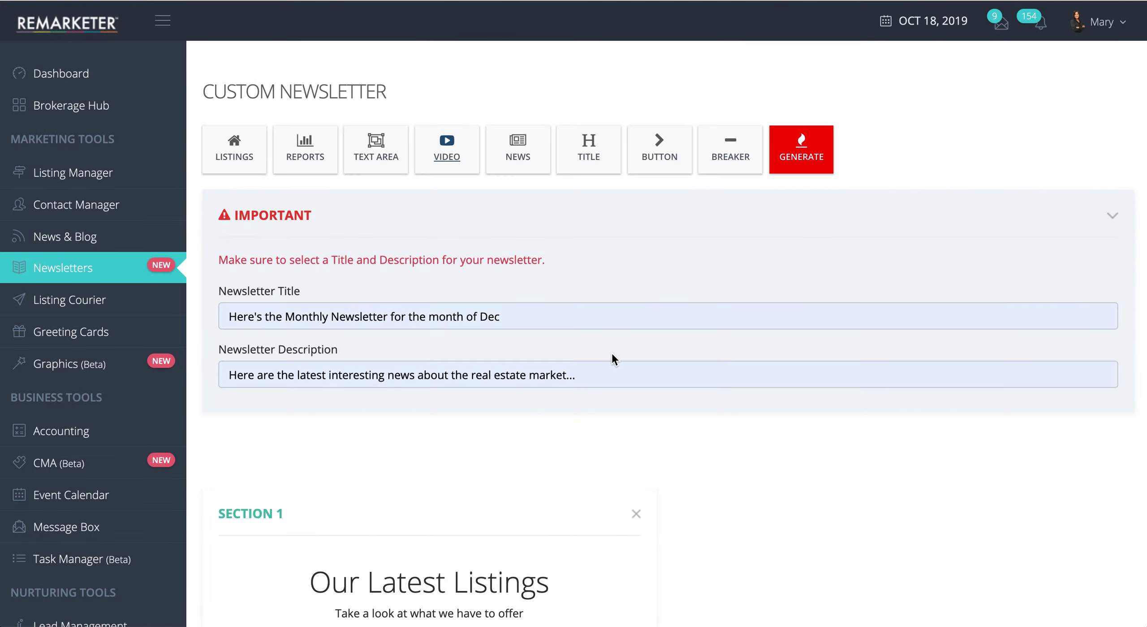
{"action": "scroll", "coordinate": [611, 351], "scroll_direction": "down", "scroll_amount": 20}
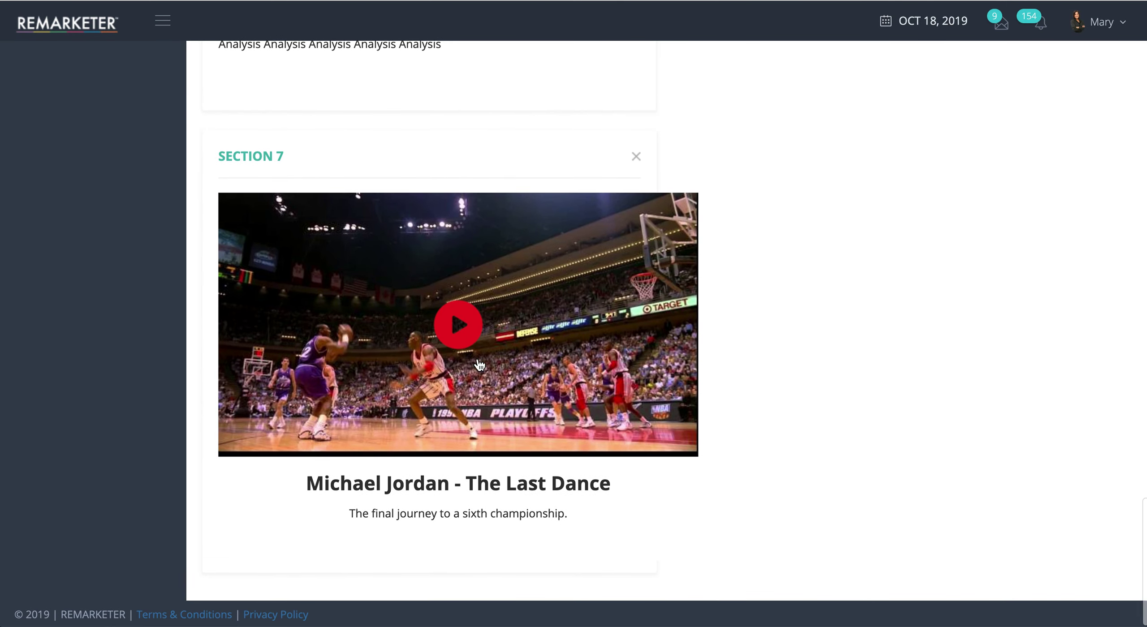
{"action": "scroll", "coordinate": [579, 313], "scroll_direction": "up", "scroll_amount": 10}
{"action": "scroll", "coordinate": [580, 318], "scroll_direction": "up", "scroll_amount": 15}
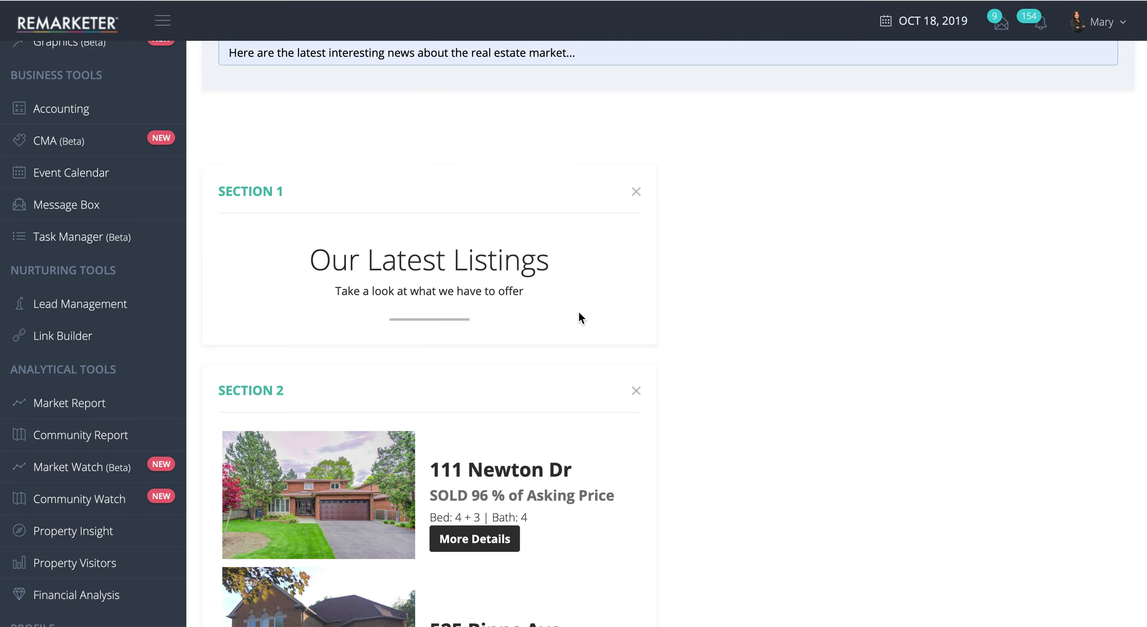
{"action": "scroll", "coordinate": [578, 310], "scroll_direction": "down", "scroll_amount": 20}
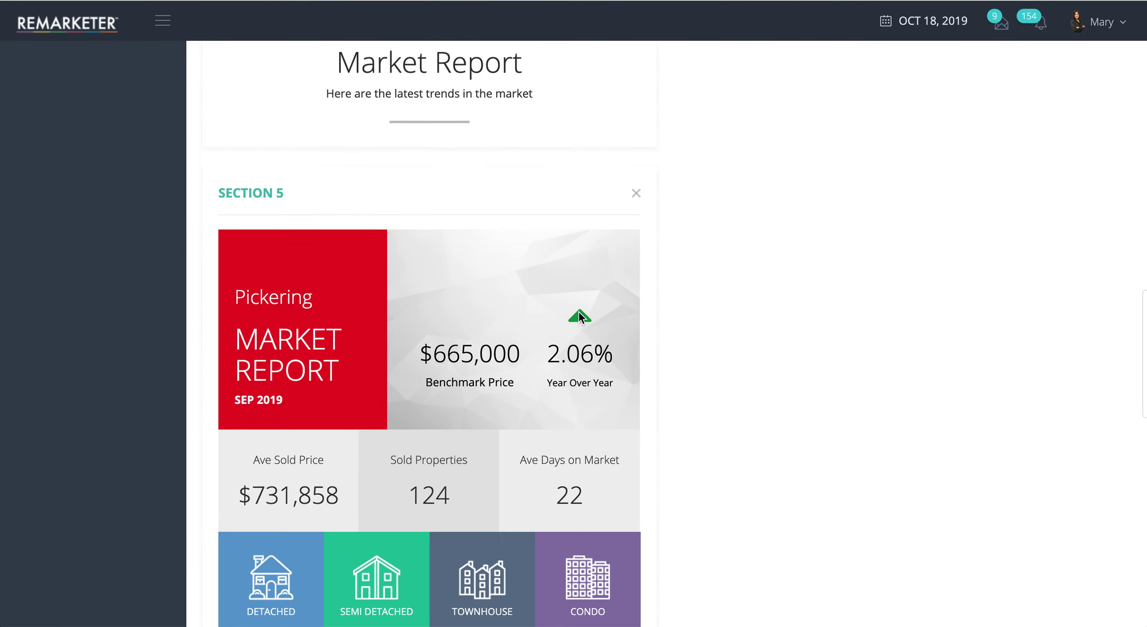
{"action": "scroll", "coordinate": [547, 336], "scroll_direction": "up", "scroll_amount": 20}
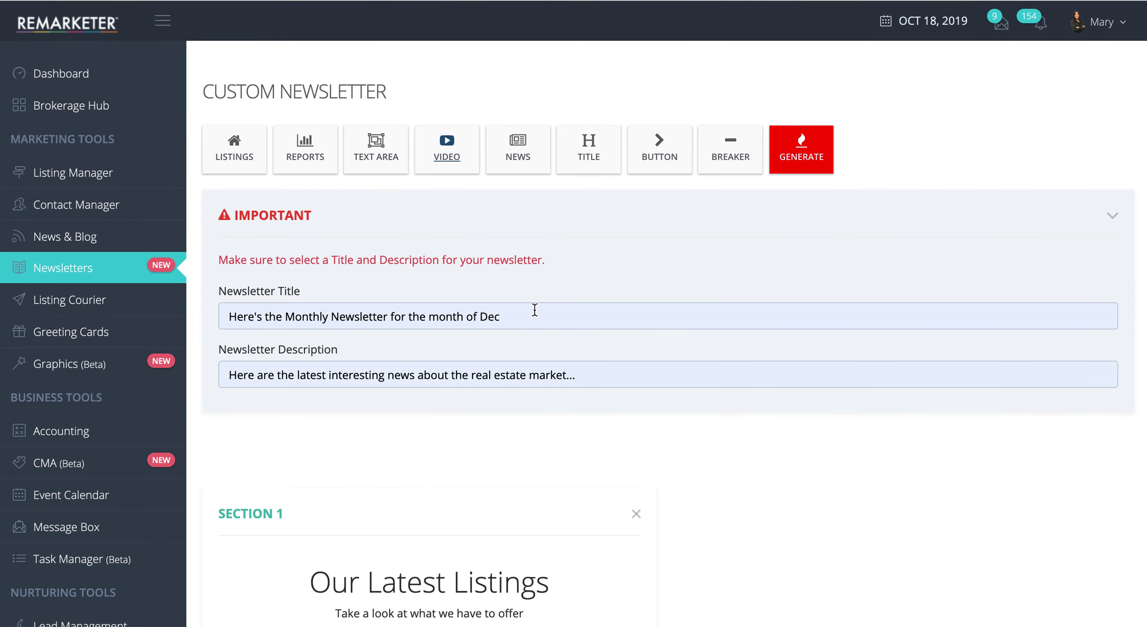
Step: Add a Section 8 news block with the Toronto town homes and Danforth and Broadview property articles
{"action": "left_click", "coordinate": [514, 151]}
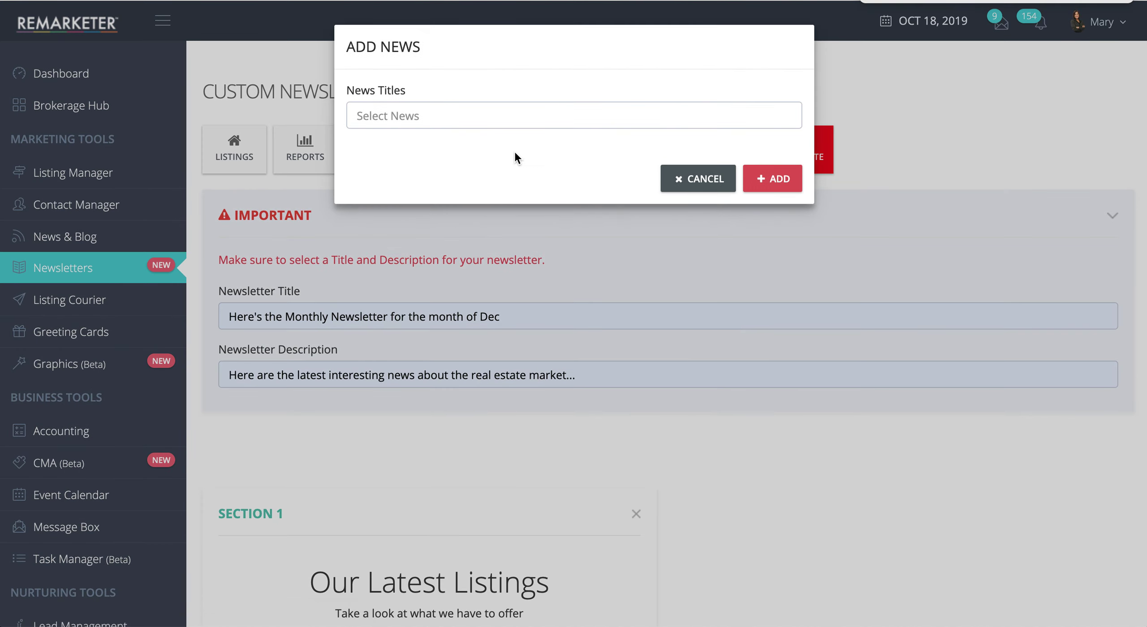
{"action": "left_click", "coordinate": [392, 114]}
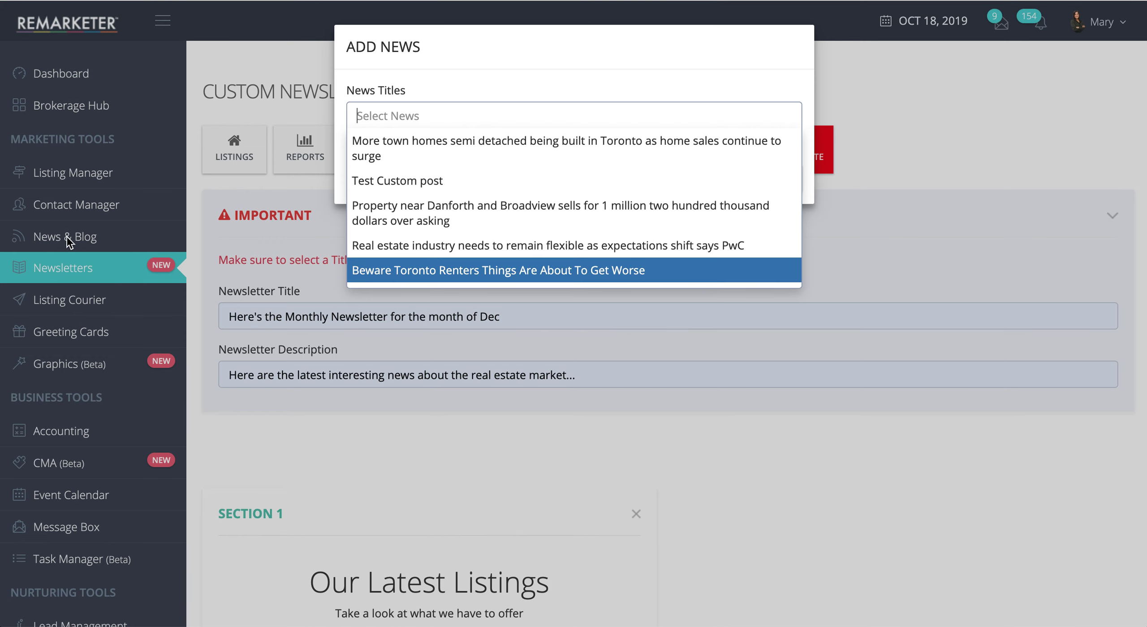
{"action": "left_click", "coordinate": [400, 142]}
{"action": "left_click", "coordinate": [425, 153]}
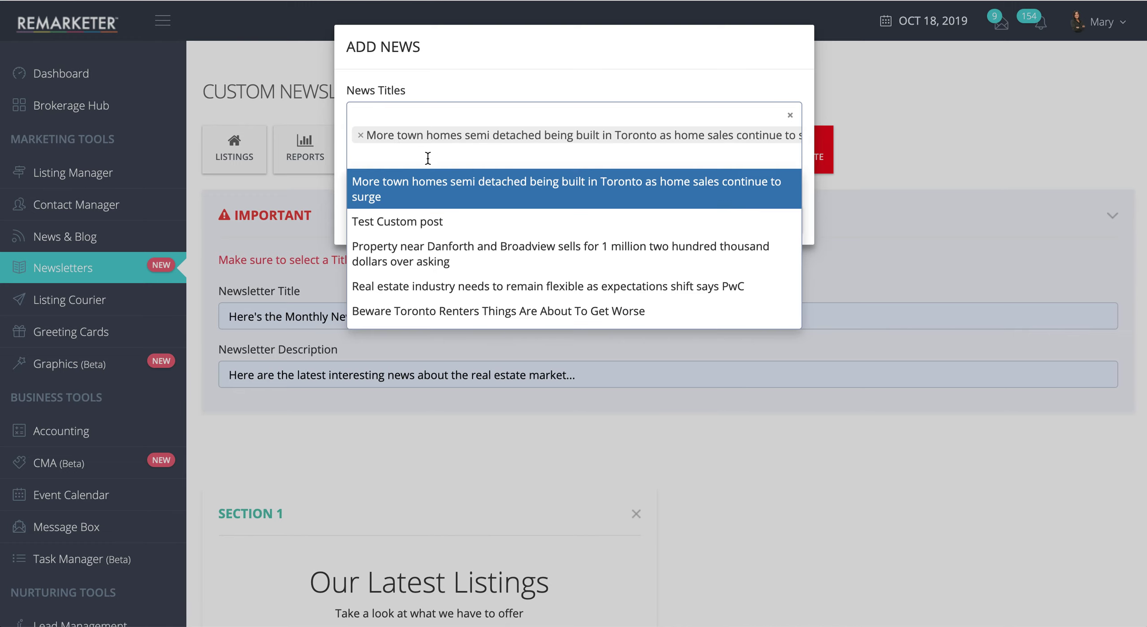
{"action": "left_click", "coordinate": [405, 253]}
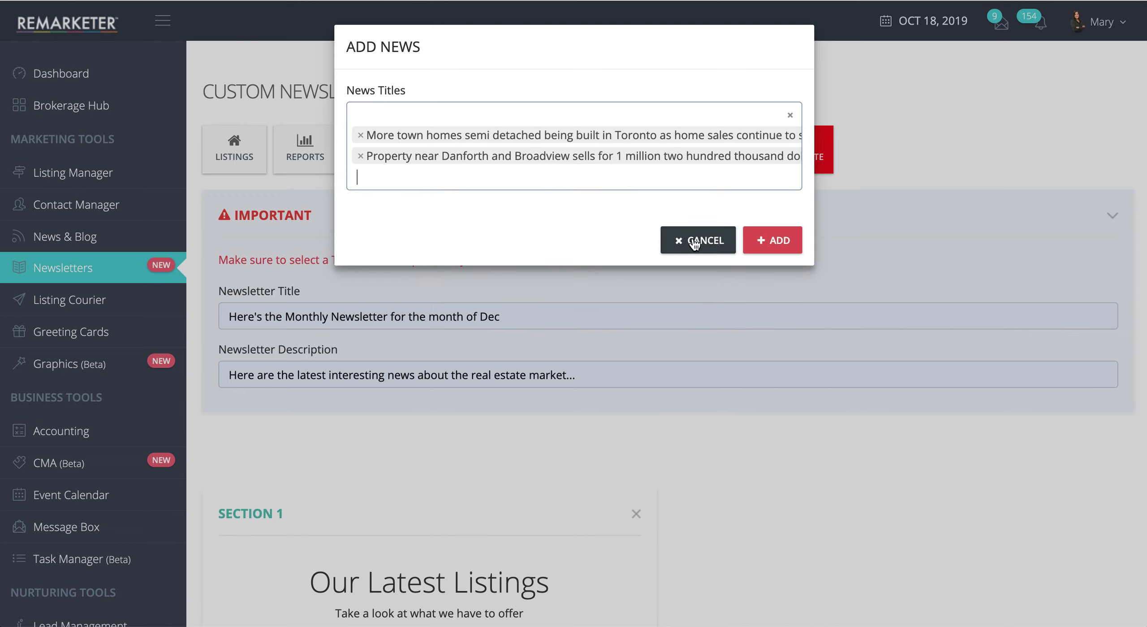
{"action": "left_click", "coordinate": [770, 240]}
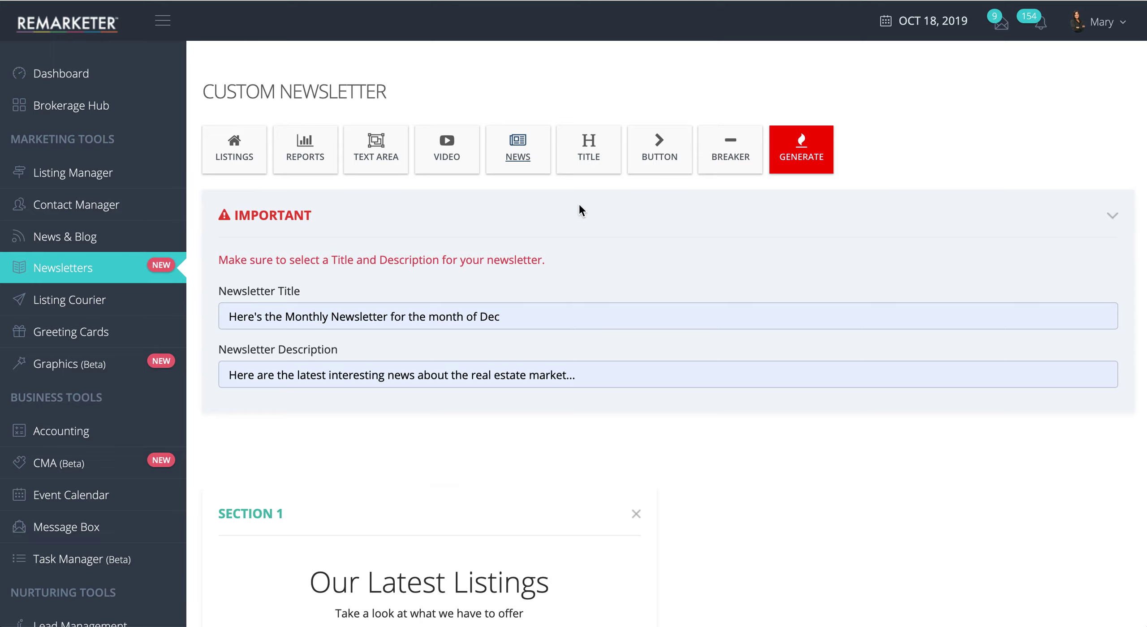
{"action": "scroll", "coordinate": [576, 440], "scroll_direction": "down", "scroll_amount": 20}
{"action": "scroll", "coordinate": [575, 516], "scroll_direction": "down", "scroll_amount": 15}
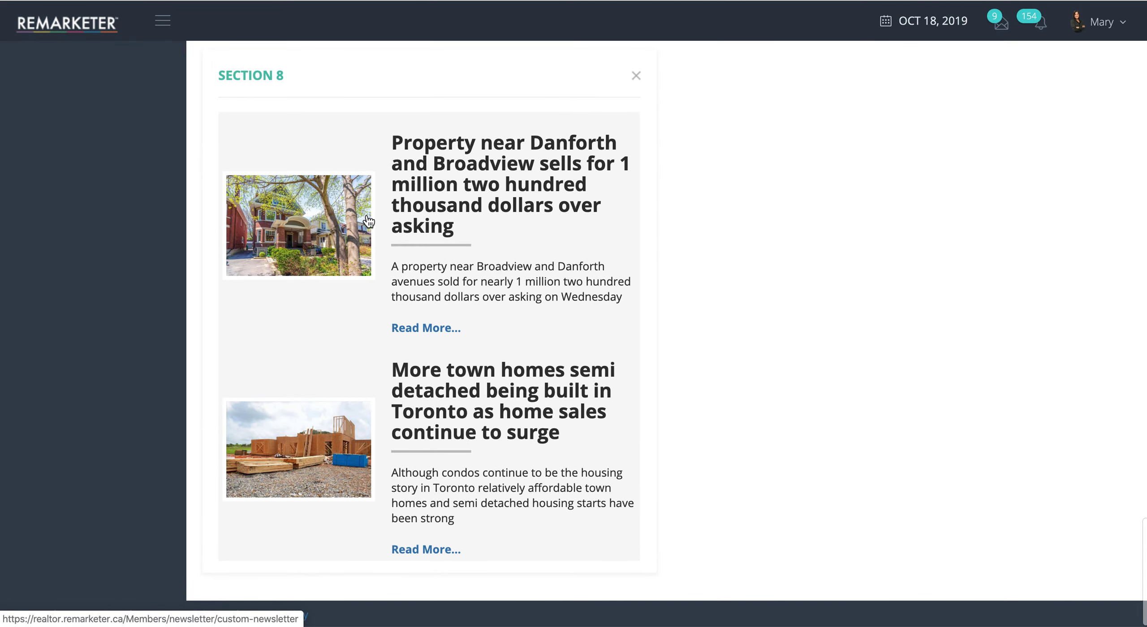
{"action": "scroll", "coordinate": [357, 225], "scroll_direction": "up", "scroll_amount": 3}
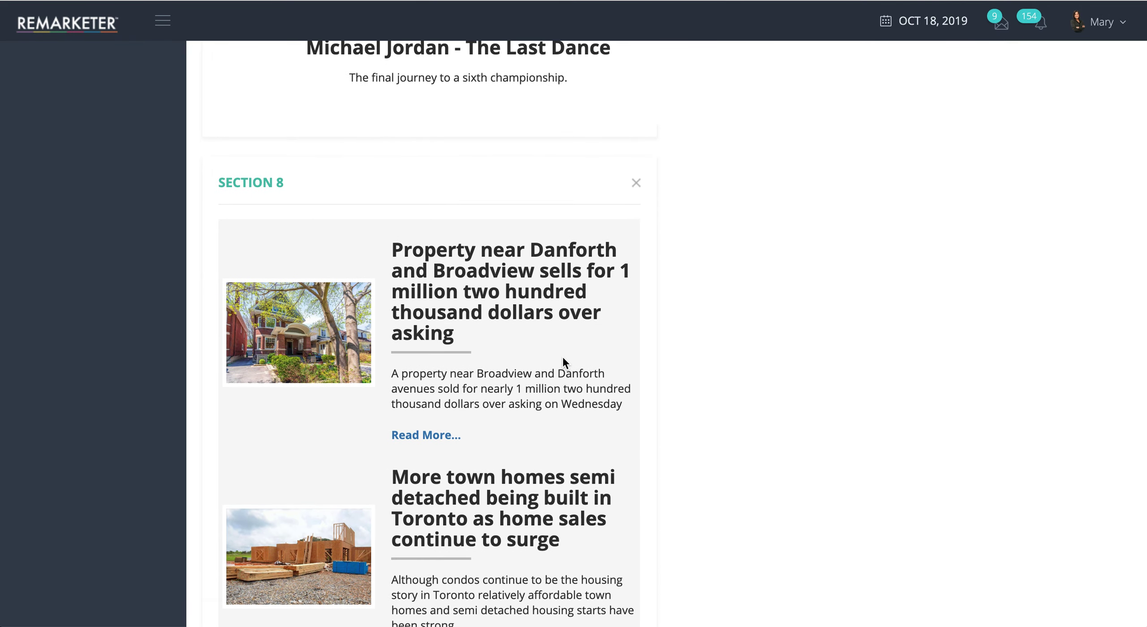
{"action": "scroll", "coordinate": [563, 357], "scroll_direction": "up", "scroll_amount": 20}
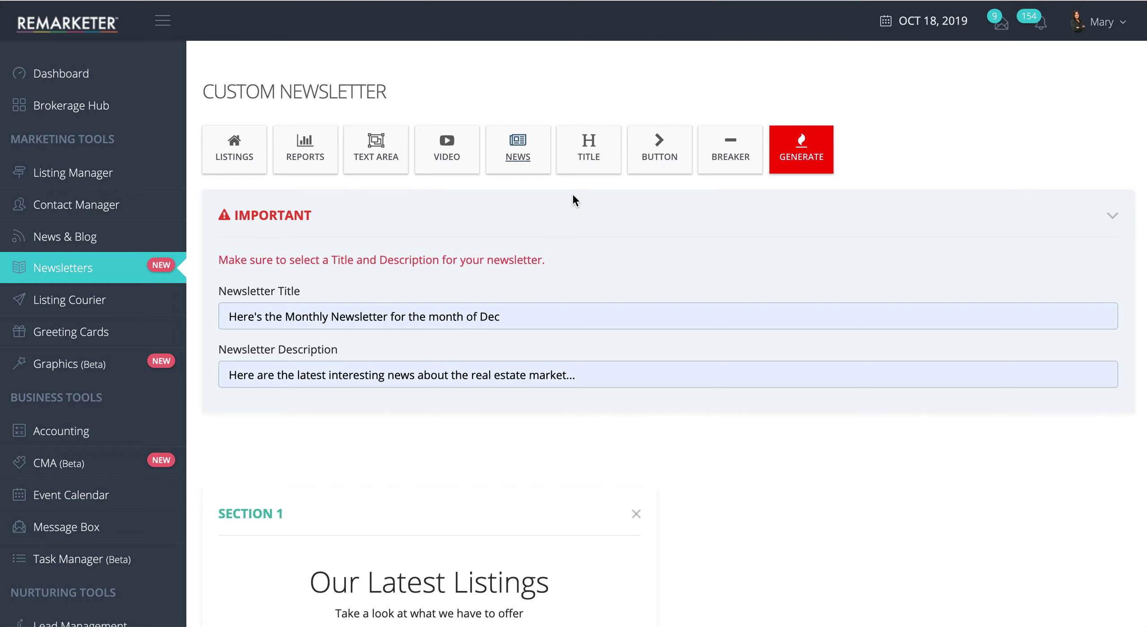
Step: Create a header section titled 'The latest News'
{"action": "left_click", "coordinate": [591, 159]}
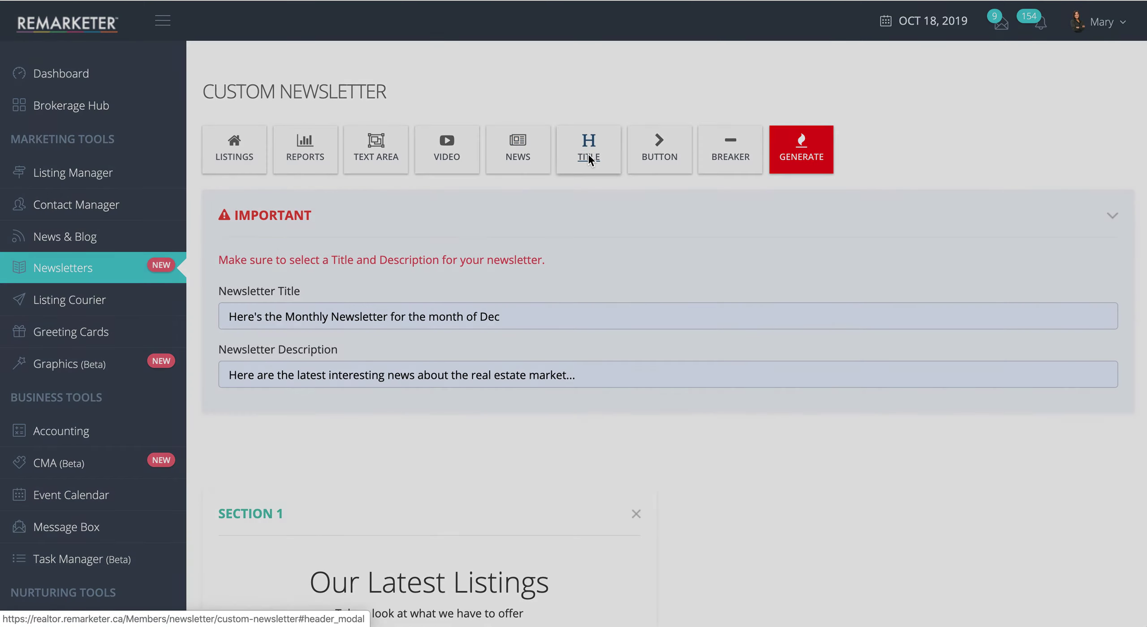
{"action": "left_click", "coordinate": [518, 121]}
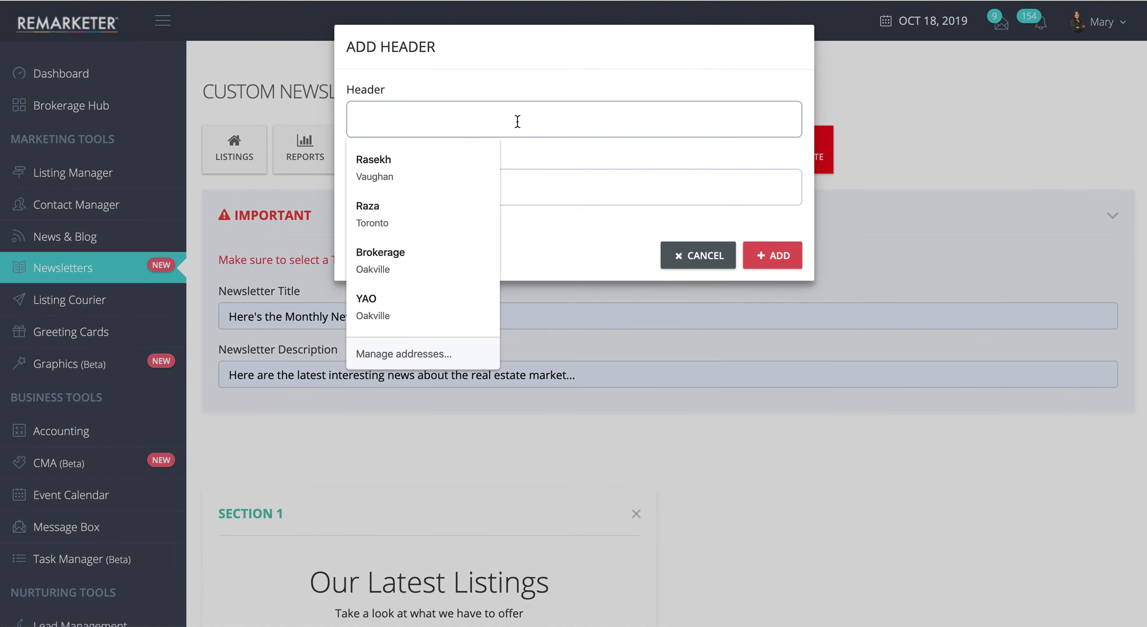
{"action": "type", "text": "The latest N"}
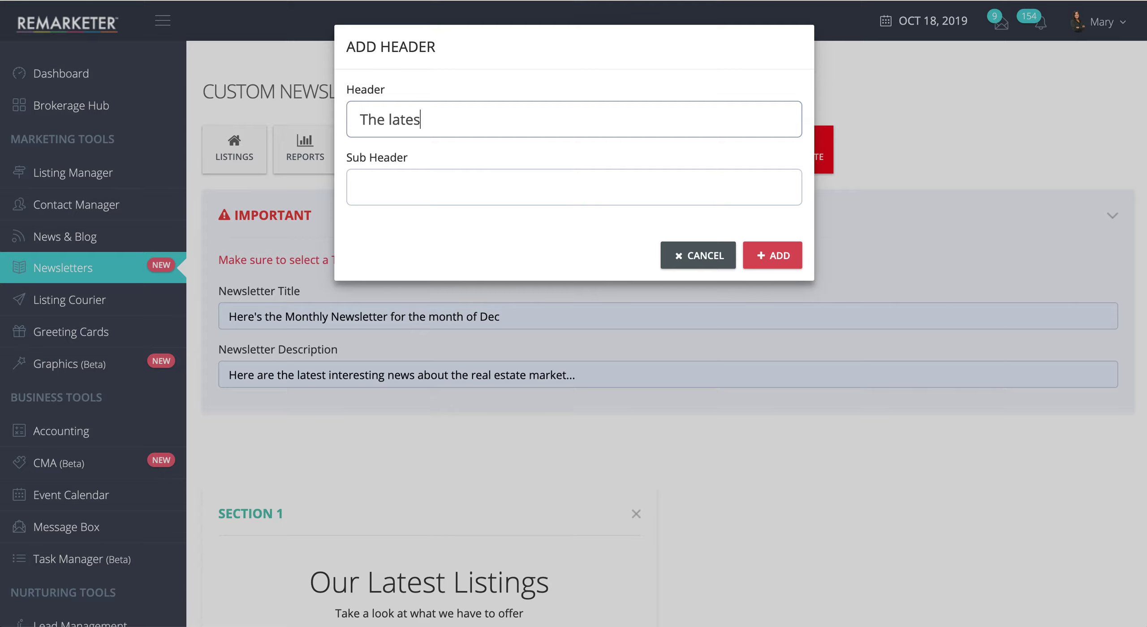
{"action": "type", "text": "ews"}
{"action": "left_click", "coordinate": [790, 256]}
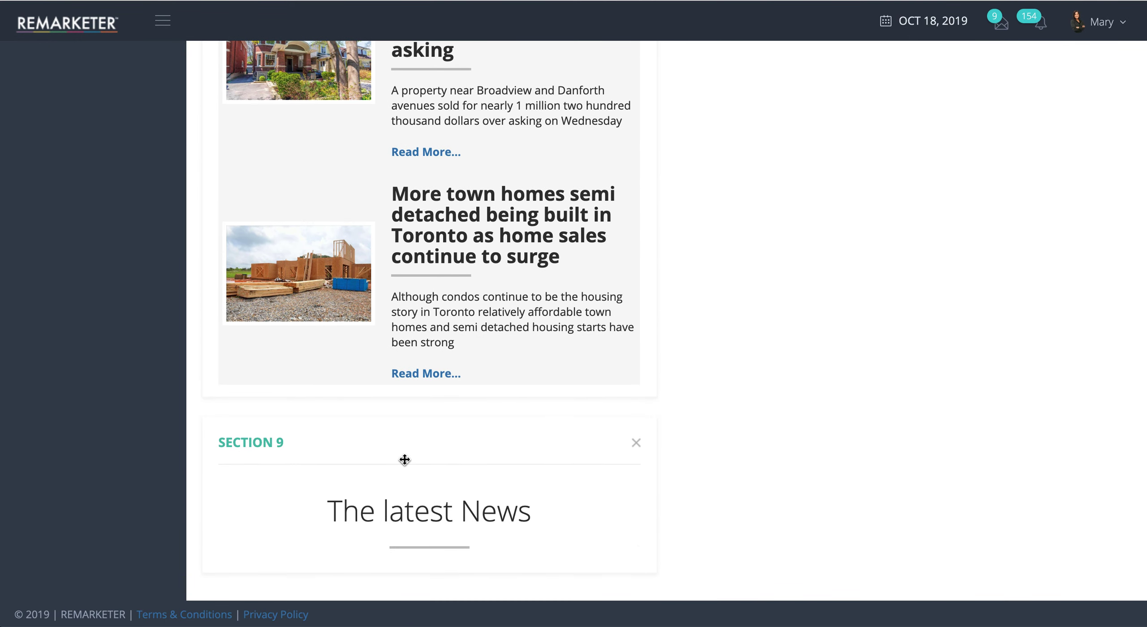
Step: Move 'The latest News' header above the Section 8 news articles
{"action": "left_click_drag", "start_coordinate": [302, 440], "coordinate": [317, 225]}
{"action": "scroll", "coordinate": [494, 460], "scroll_direction": "down", "scroll_amount": 5}
{"action": "scroll", "coordinate": [495, 460], "scroll_direction": "up", "scroll_amount": 6}
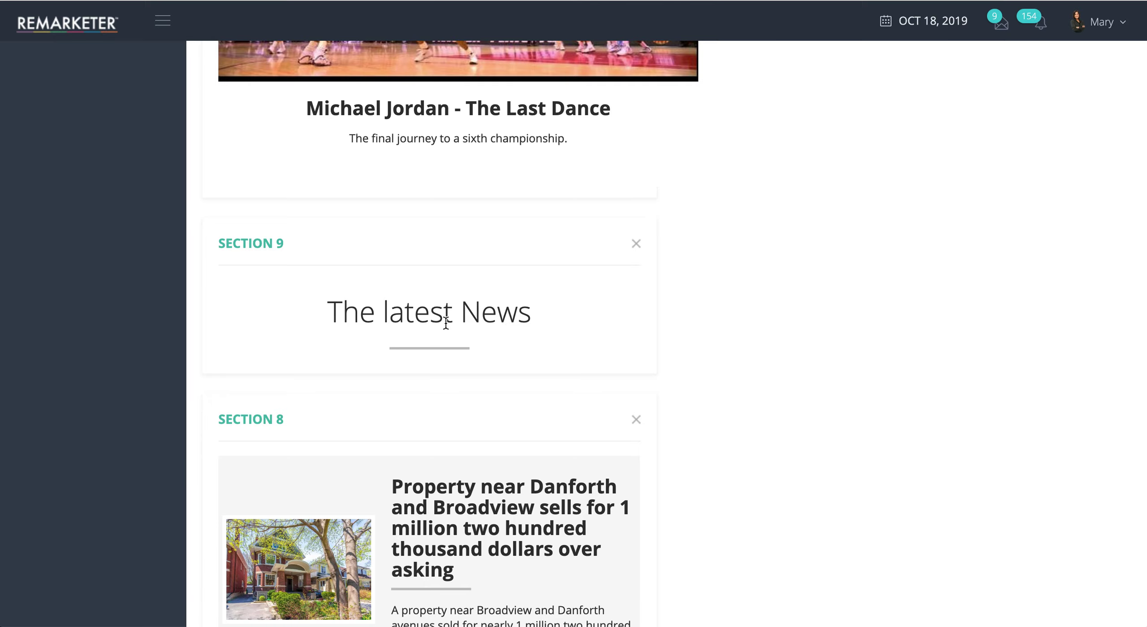
{"action": "scroll", "coordinate": [418, 363], "scroll_direction": "down", "scroll_amount": 2}
{"action": "scroll", "coordinate": [446, 483], "scroll_direction": "down", "scroll_amount": 10}
{"action": "scroll", "coordinate": [447, 486], "scroll_direction": "up", "scroll_amount": 20}
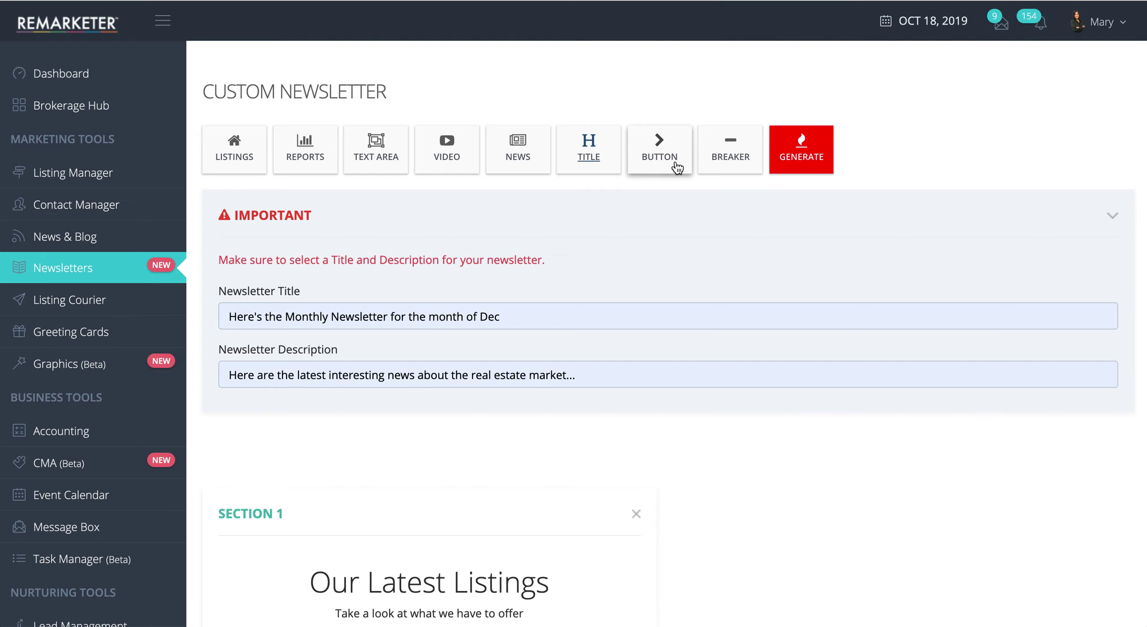
{"action": "left_click", "coordinate": [659, 154]}
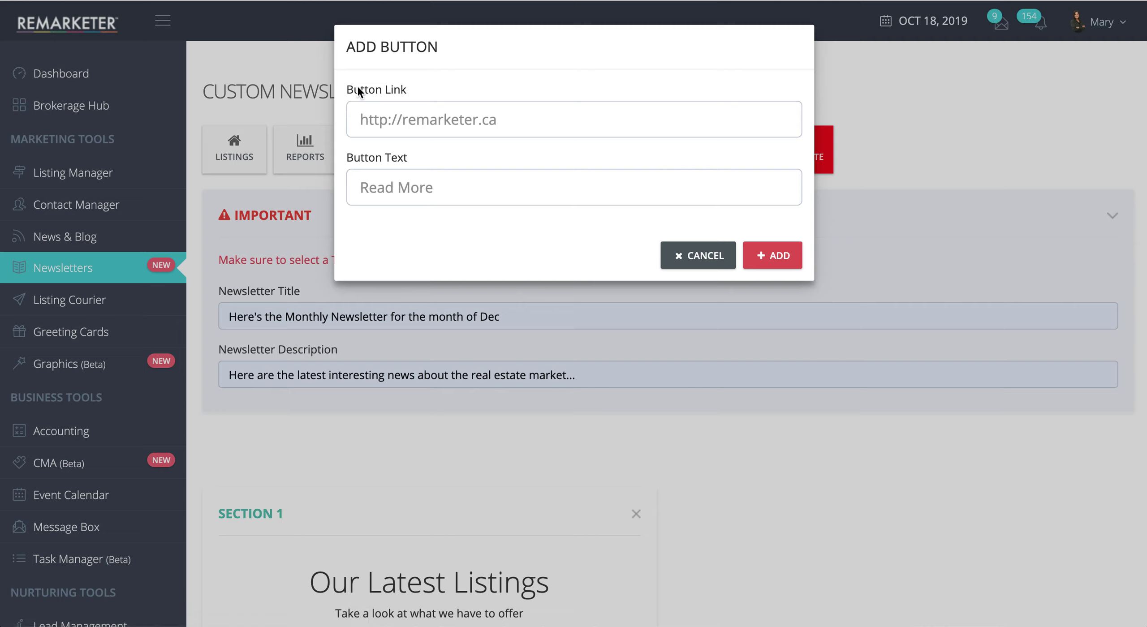
{"action": "left_click", "coordinate": [373, 120]}
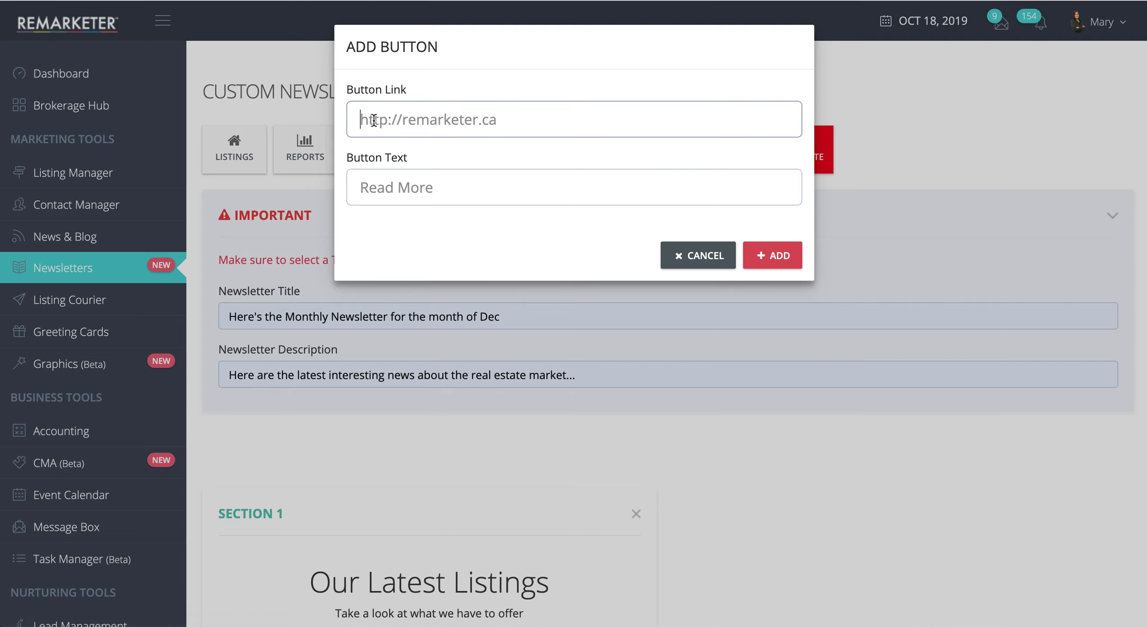
{"action": "type", "text": "http"}
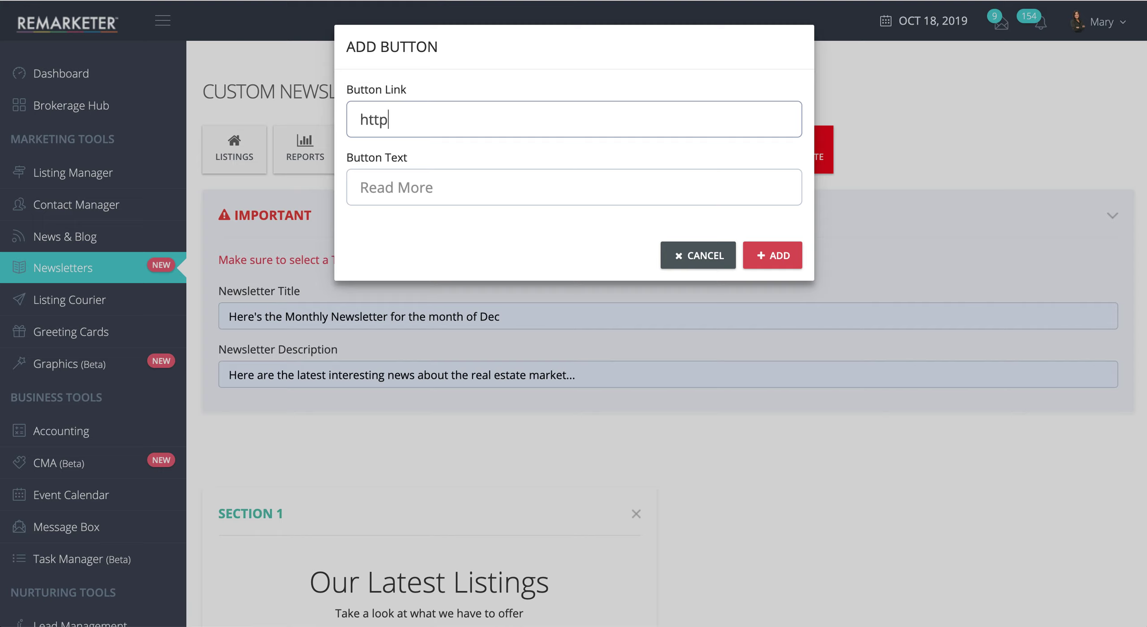
{"action": "type", "text": "://www.yourdomain.com"}
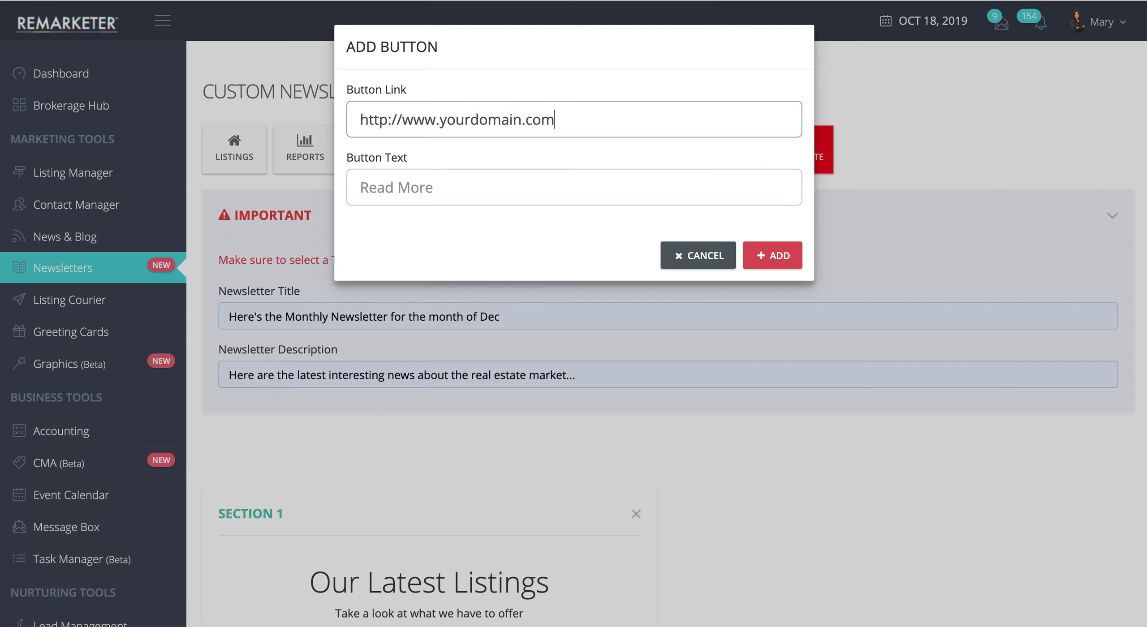
{"action": "type", "text": "/registration"}
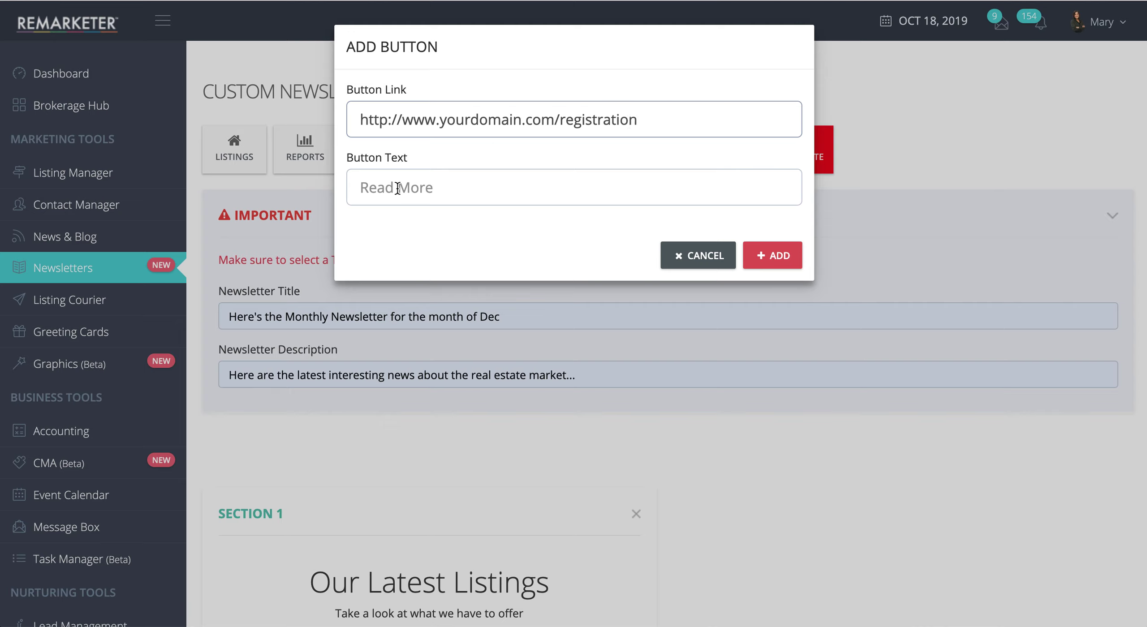
{"action": "left_click", "coordinate": [375, 188]}
{"action": "type", "text": "Click Here to Register"}
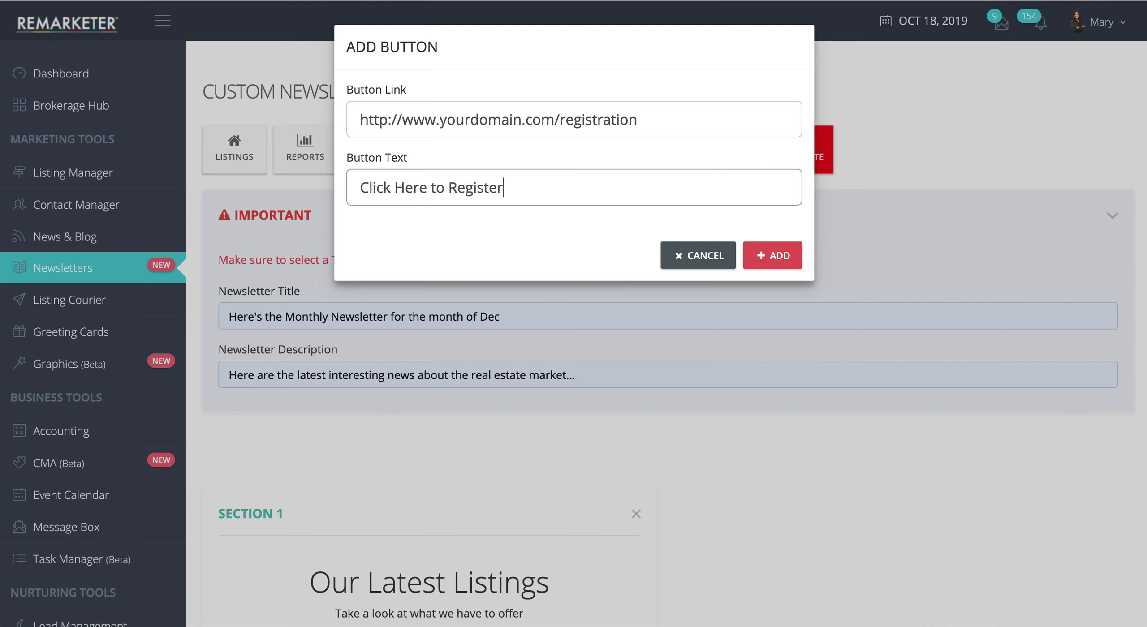
{"action": "left_click", "coordinate": [780, 256]}
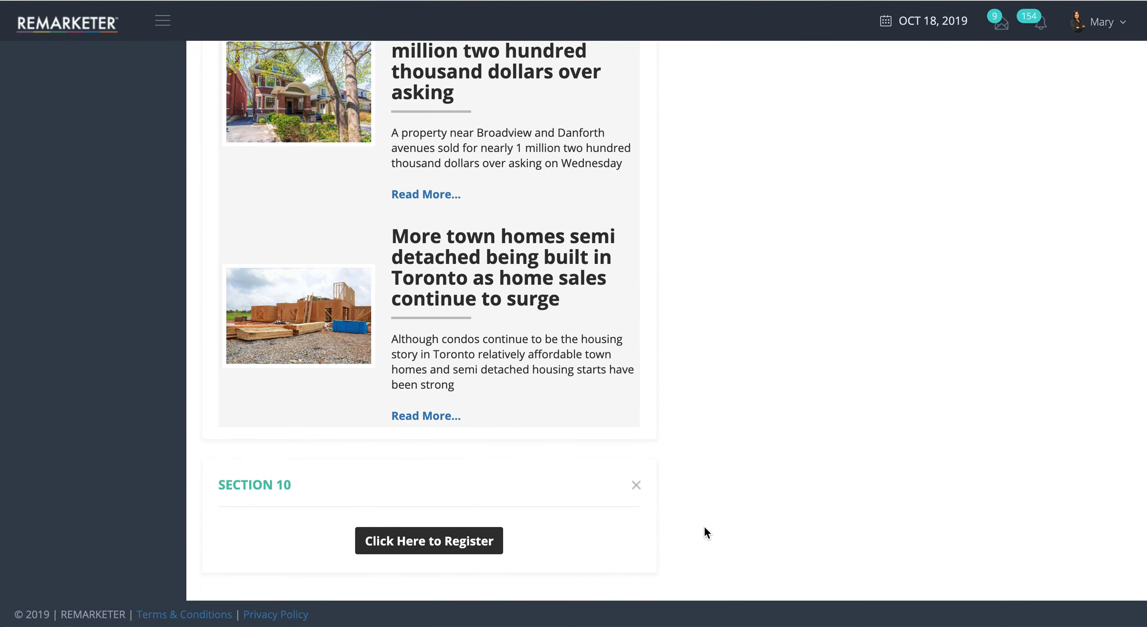
{"action": "scroll", "coordinate": [704, 528], "scroll_direction": "up", "scroll_amount": 20}
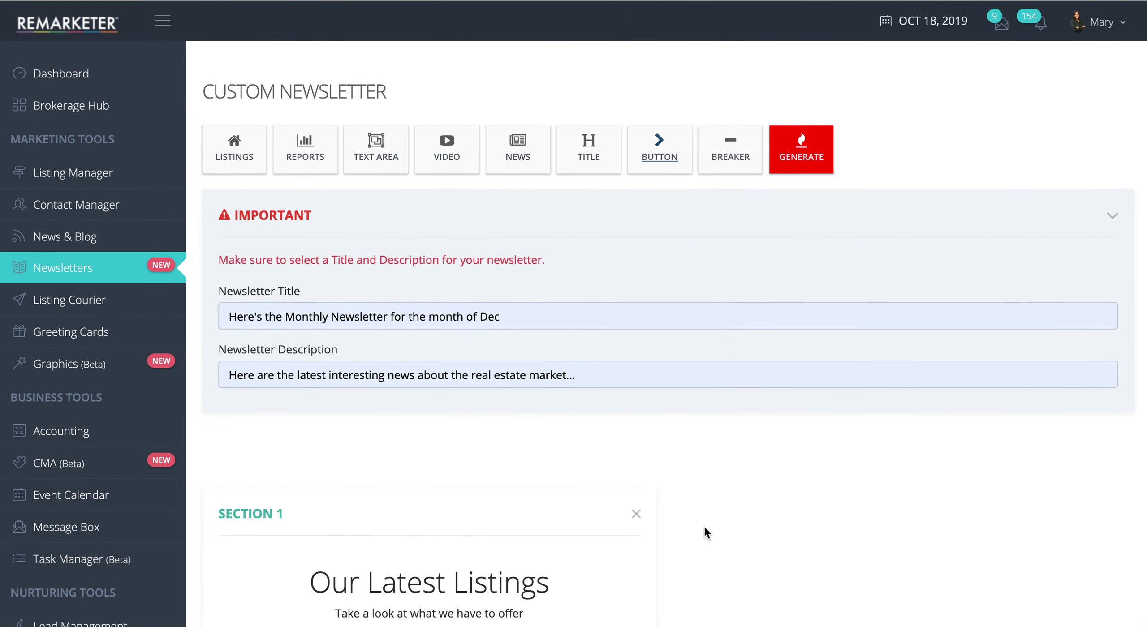
{"action": "scroll", "coordinate": [705, 528], "scroll_direction": "down", "scroll_amount": 20}
Step: Generate the newsletter preview and scroll down through its sections
{"action": "scroll", "coordinate": [704, 528], "scroll_direction": "up", "scroll_amount": 20}
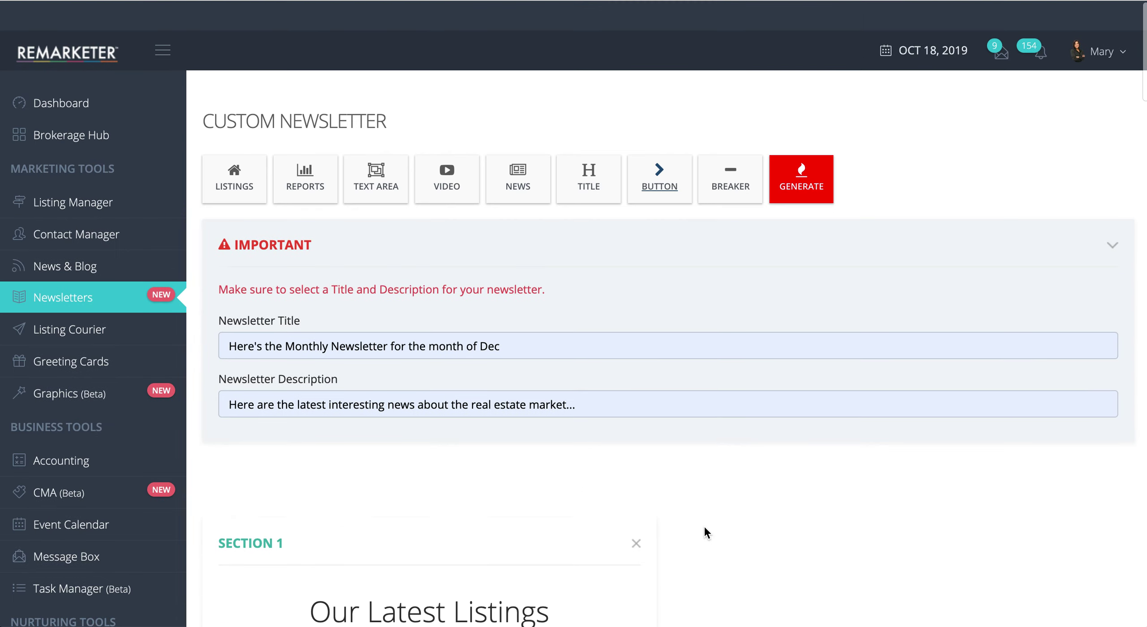
{"action": "left_click", "coordinate": [804, 160]}
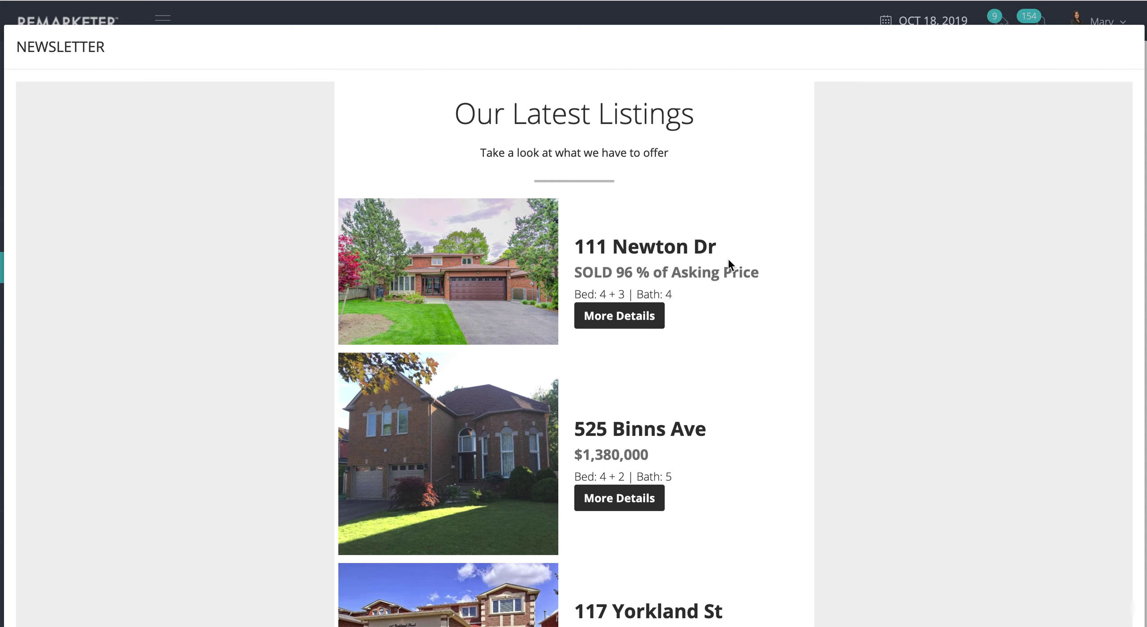
{"action": "scroll", "coordinate": [711, 422], "scroll_direction": "down", "scroll_amount": 20}
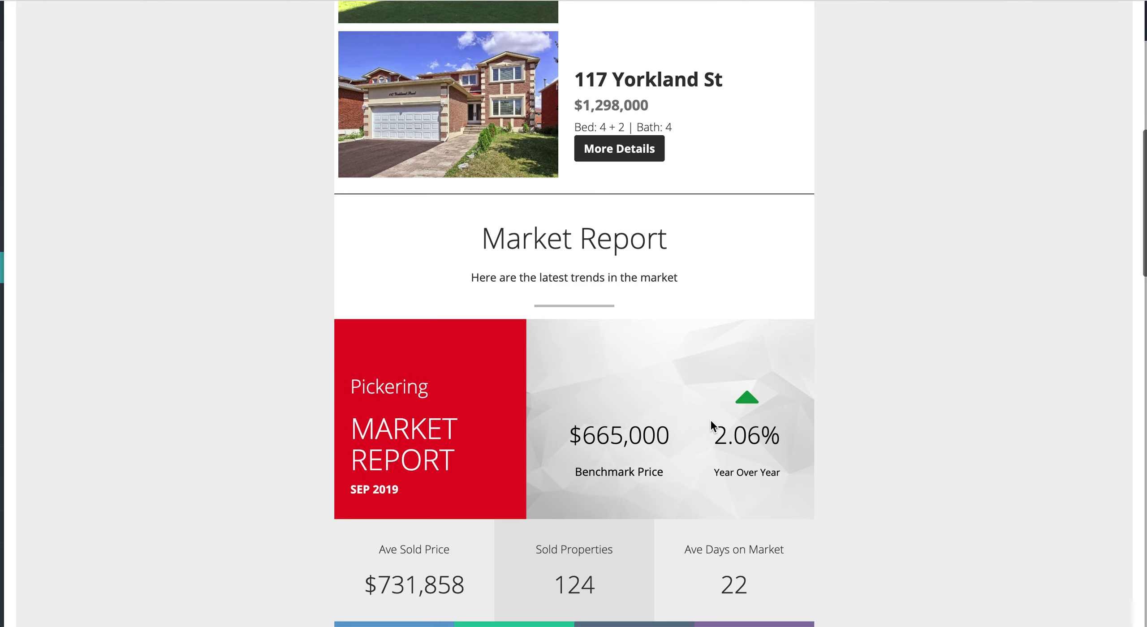
{"action": "scroll", "coordinate": [711, 421], "scroll_direction": "up", "scroll_amount": 10}
{"action": "scroll", "coordinate": [711, 428], "scroll_direction": "down", "scroll_amount": 13}
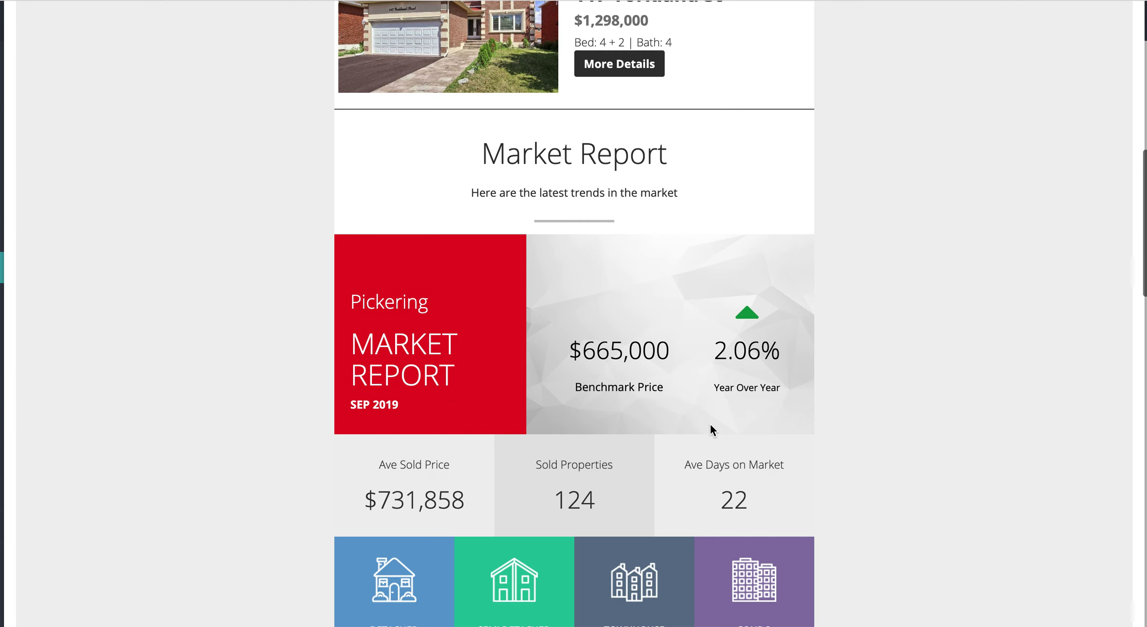
{"action": "scroll", "coordinate": [711, 429], "scroll_direction": "down", "scroll_amount": 10}
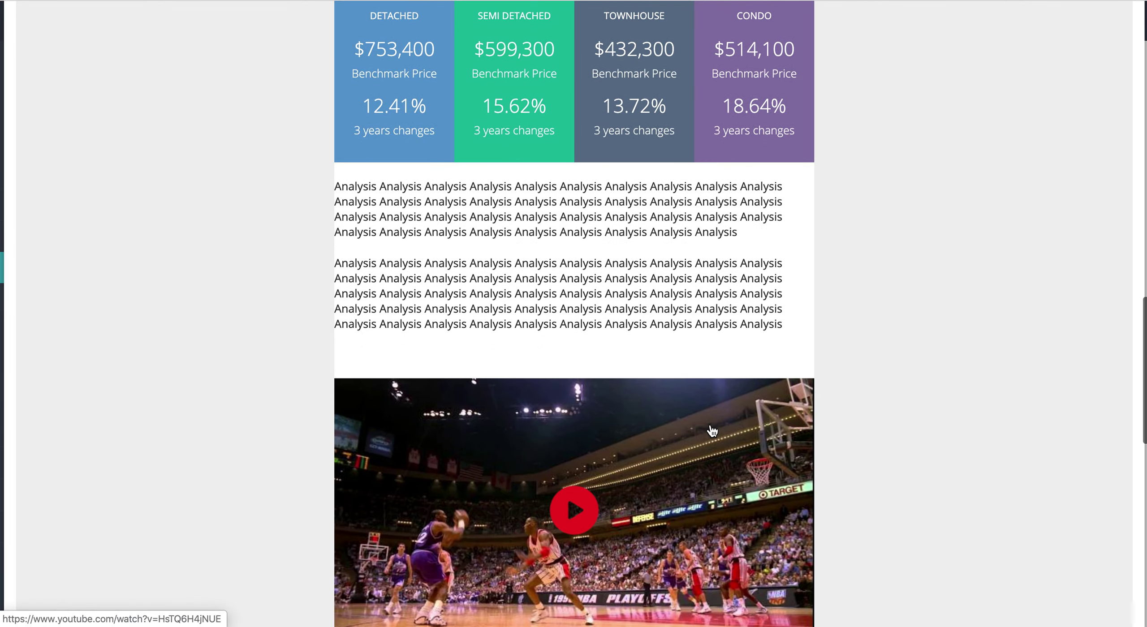
{"action": "scroll", "coordinate": [711, 431], "scroll_direction": "down", "scroll_amount": 12}
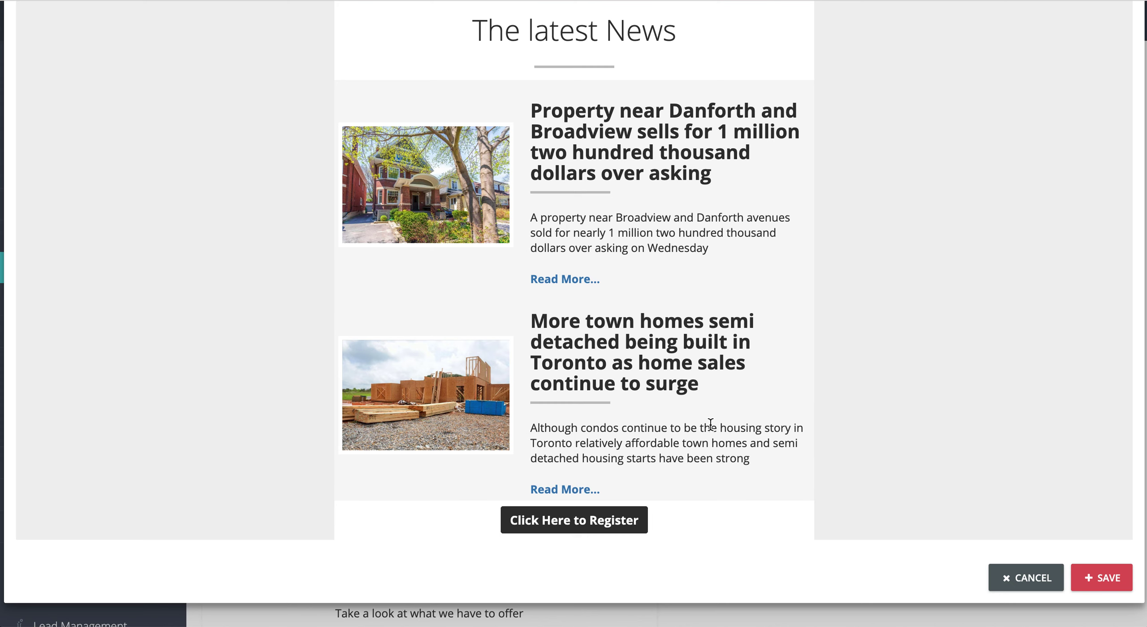
Step: Review the preview once more and save the custom newsletter
{"action": "scroll", "coordinate": [710, 424], "scroll_direction": "up", "scroll_amount": 2}
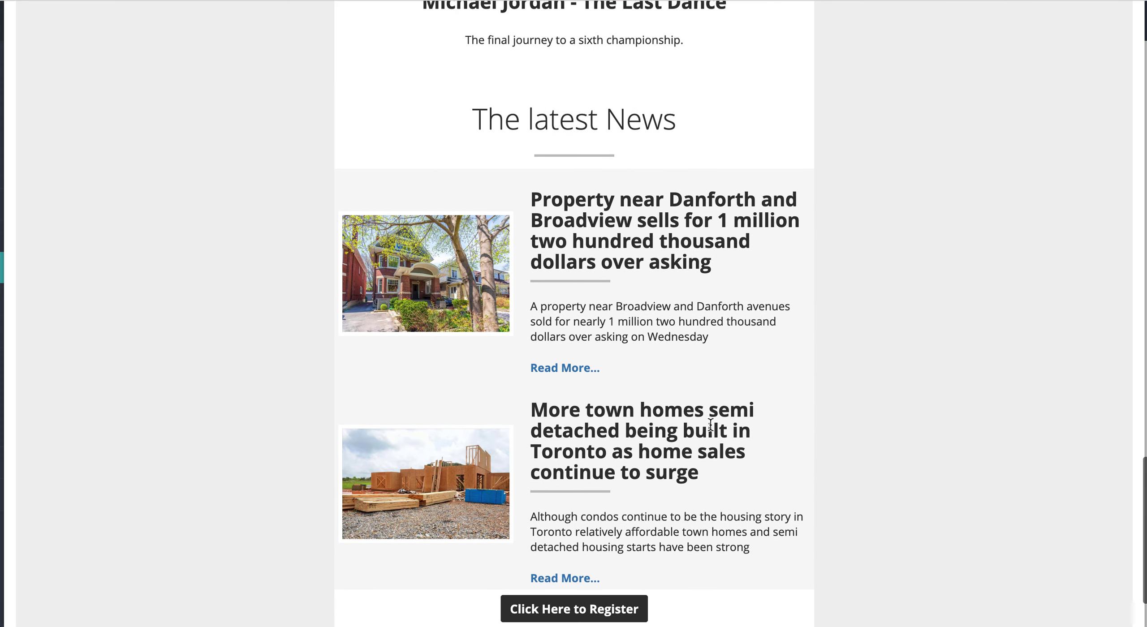
{"action": "scroll", "coordinate": [711, 424], "scroll_direction": "up", "scroll_amount": 15}
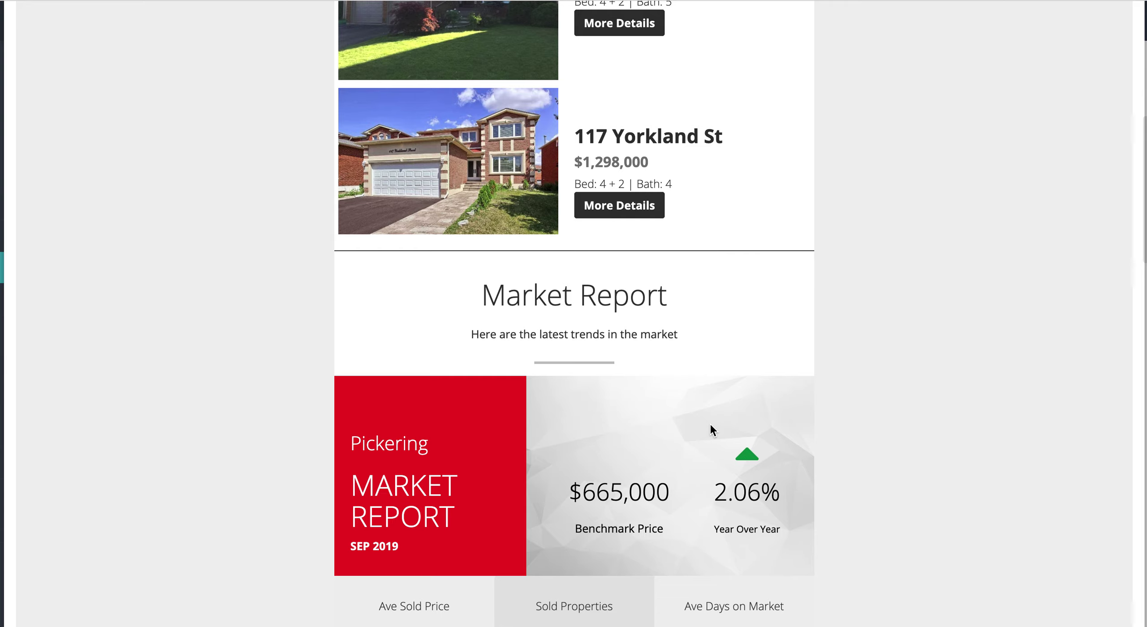
{"action": "scroll", "coordinate": [711, 430], "scroll_direction": "up", "scroll_amount": 10}
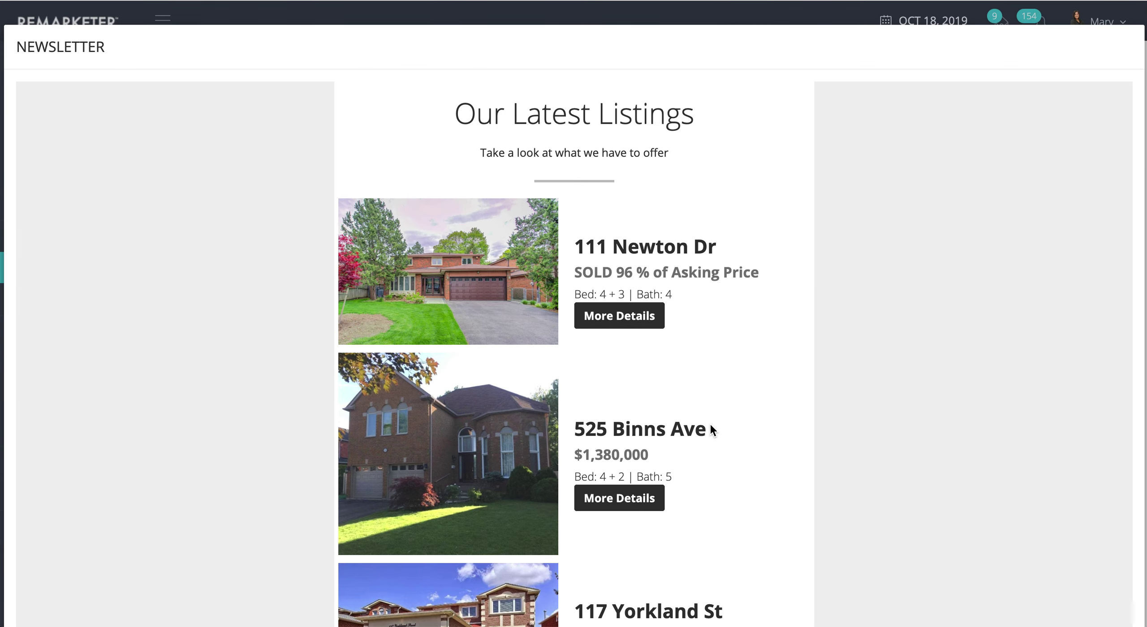
{"action": "scroll", "coordinate": [710, 425], "scroll_direction": "down", "scroll_amount": 20}
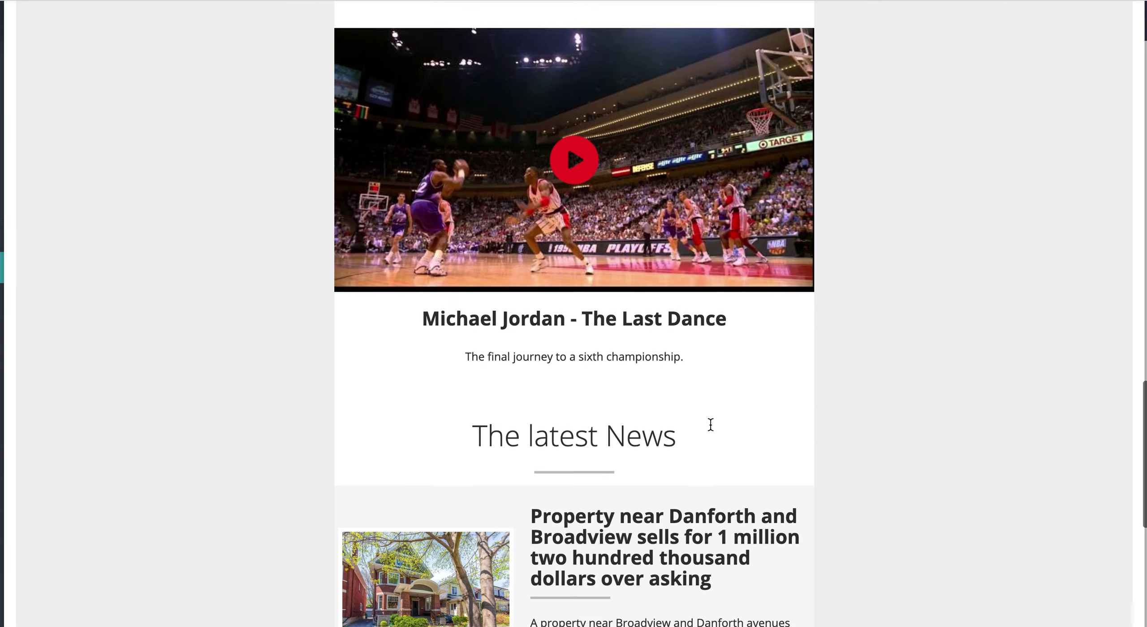
{"action": "scroll", "coordinate": [711, 424], "scroll_direction": "down", "scroll_amount": 9}
{"action": "left_click", "coordinate": [1104, 578]}
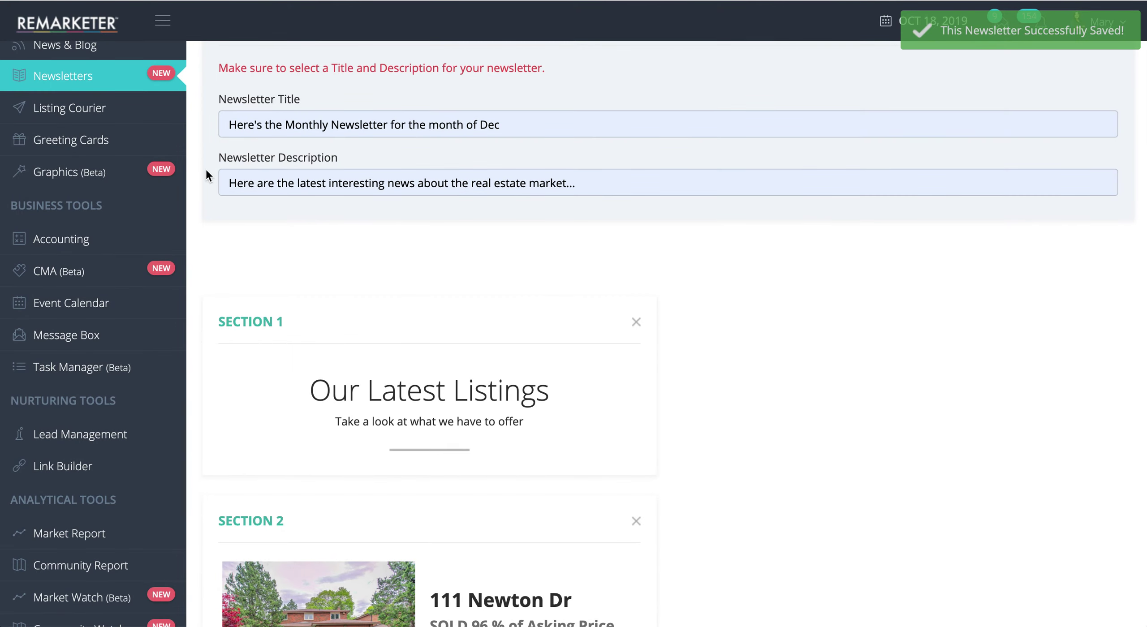
Step: Check the Newsletters list for the new 10/18/2019 custom newsletter and its actions menu
{"action": "left_click", "coordinate": [58, 77]}
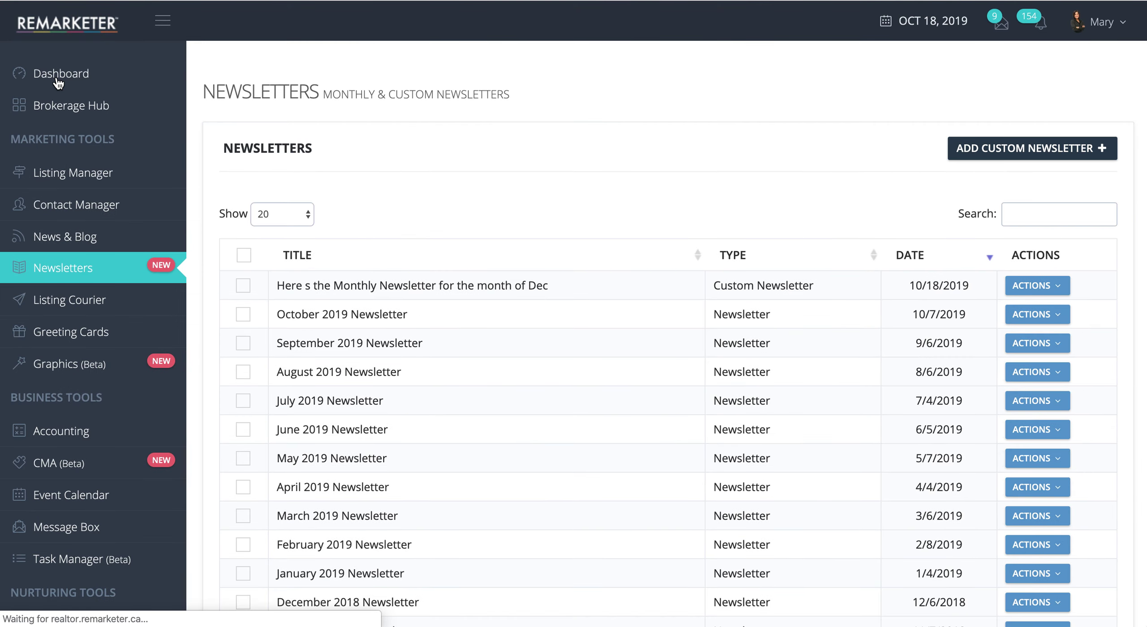
{"action": "left_click_drag", "start_coordinate": [276, 286], "coordinate": [559, 299]}
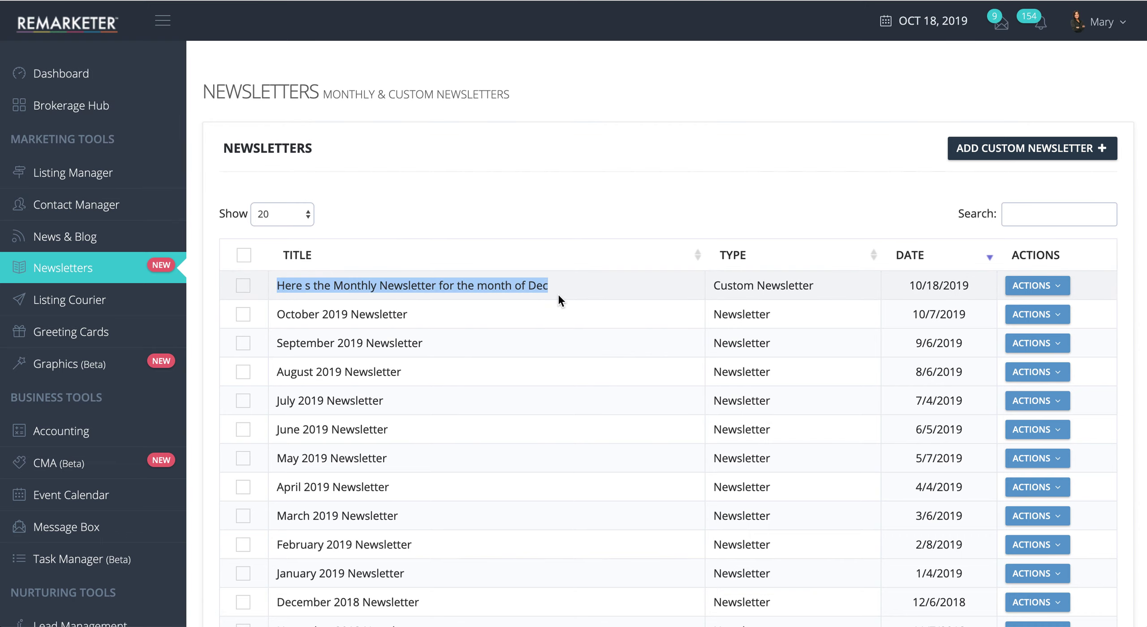
{"action": "left_click", "coordinate": [553, 281]}
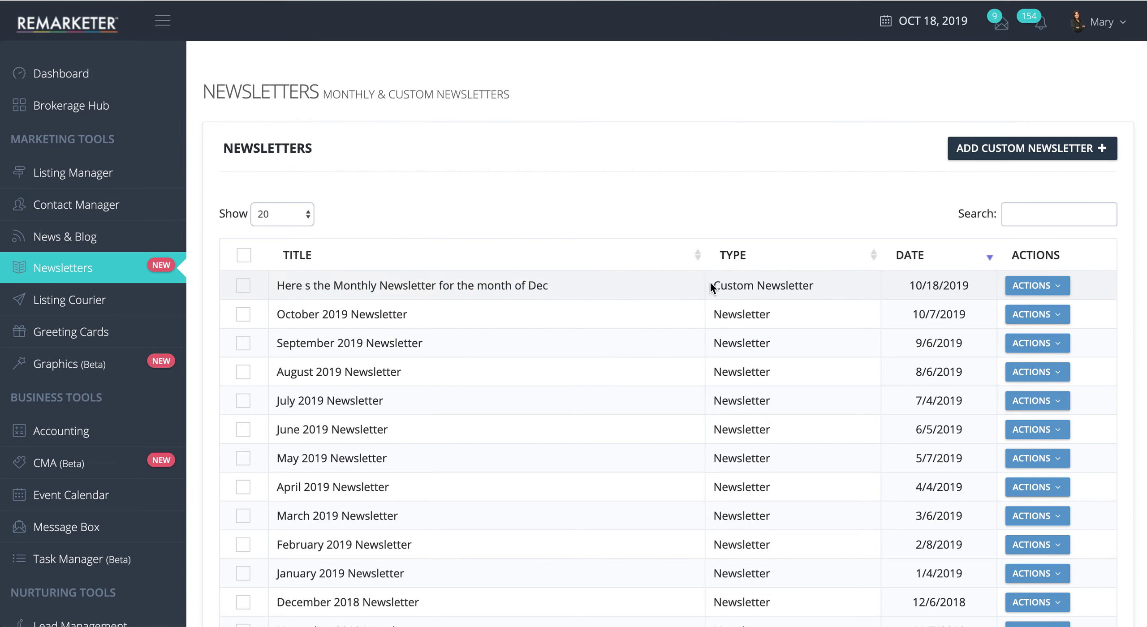
{"action": "left_click", "coordinate": [1037, 287]}
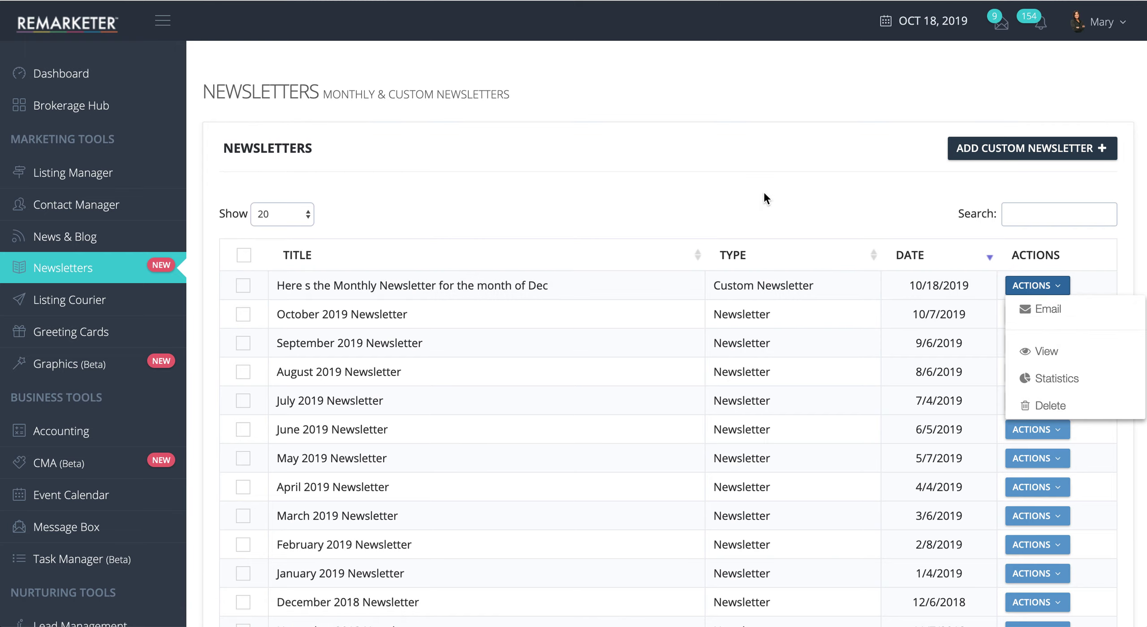
{"action": "left_click", "coordinate": [752, 187]}
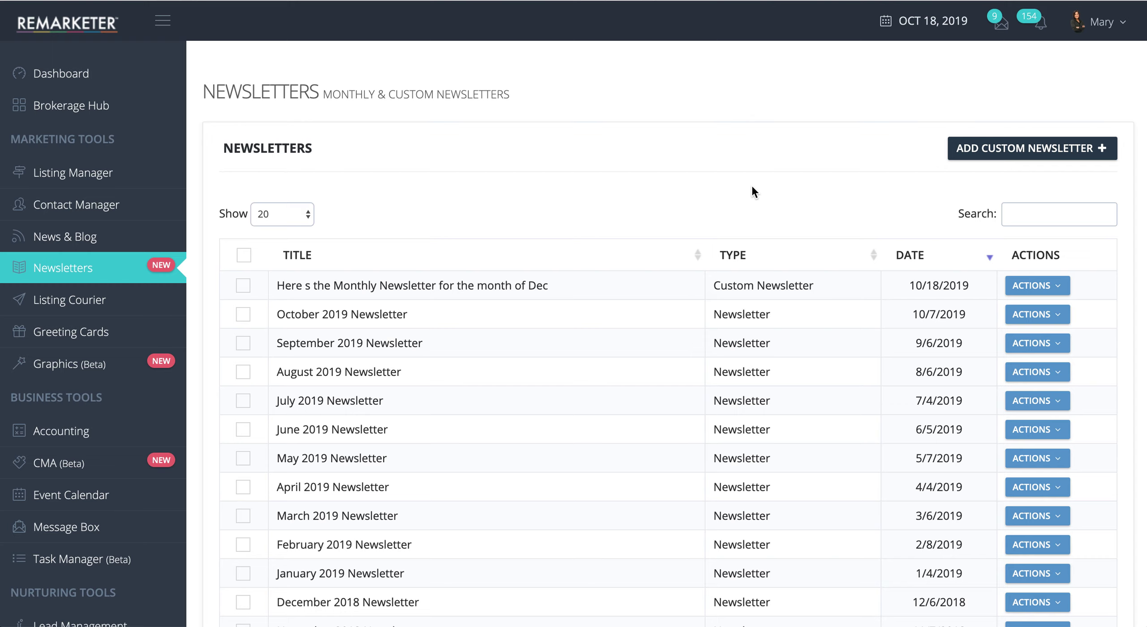